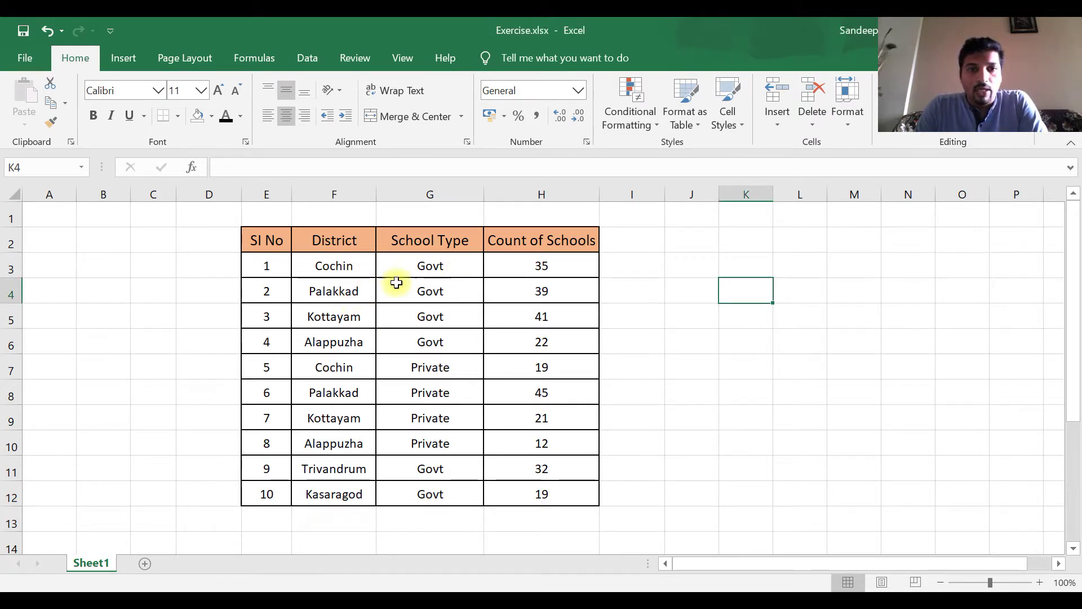
- Merge and centre H3 with the empty I3 as a trial
{"action": "left_click", "coordinate": [545, 269]}
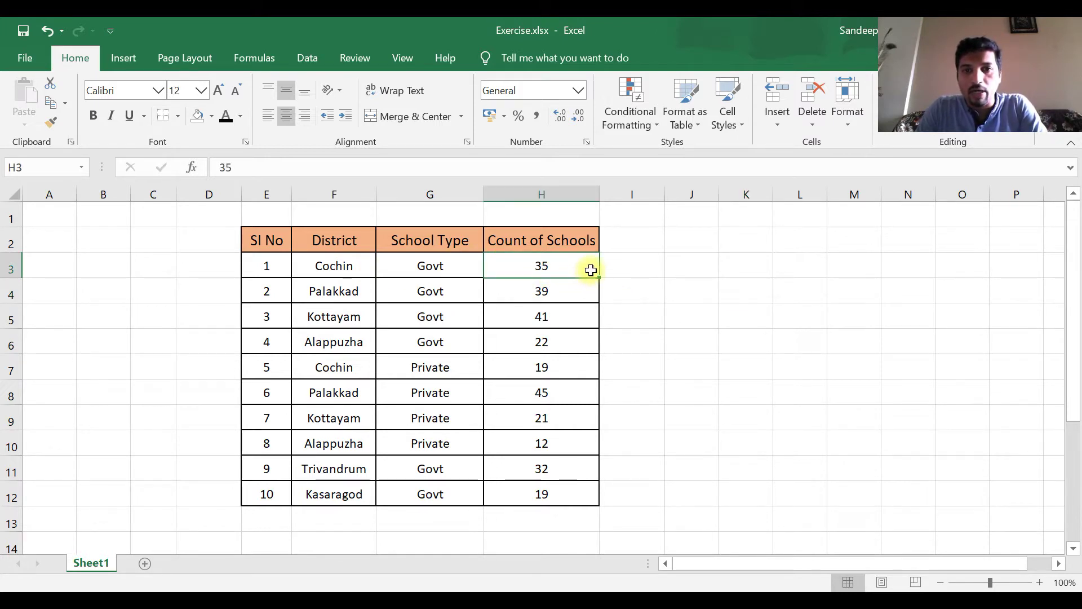
{"action": "left_click", "coordinate": [632, 268]}
{"action": "left_click", "coordinate": [560, 273]}
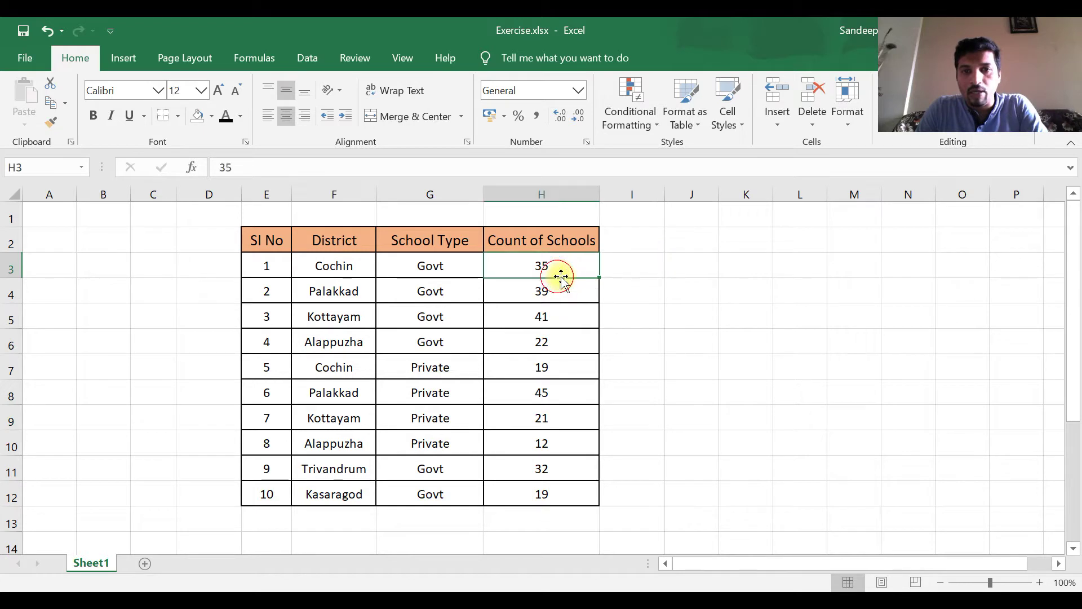
{"action": "left_click", "coordinate": [616, 271]}
{"action": "left_click", "coordinate": [563, 278]}
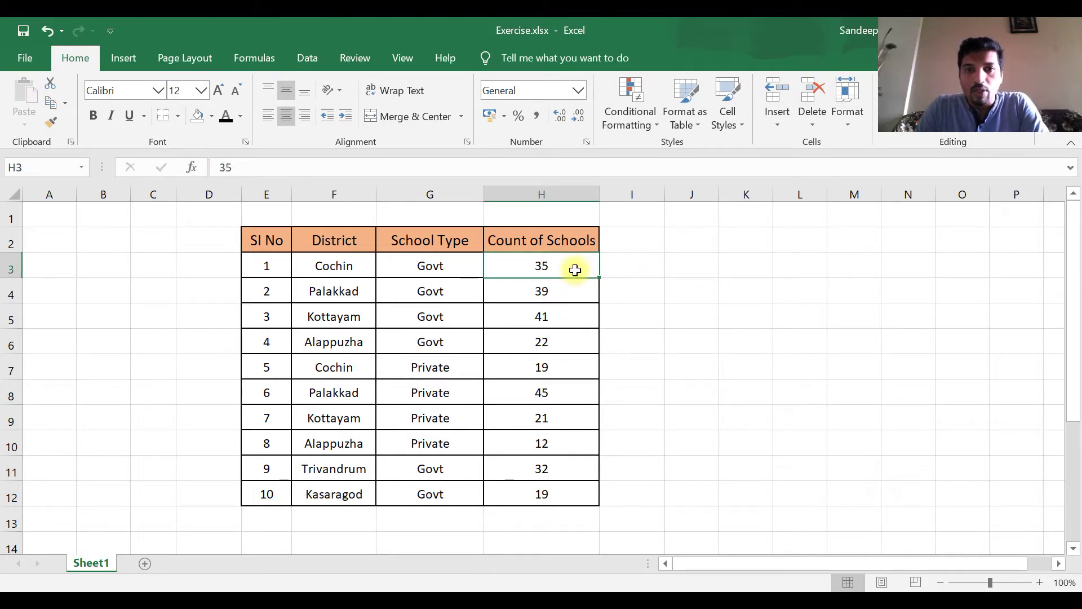
{"action": "left_click_drag", "start_coordinate": [580, 276], "coordinate": [641, 269]}
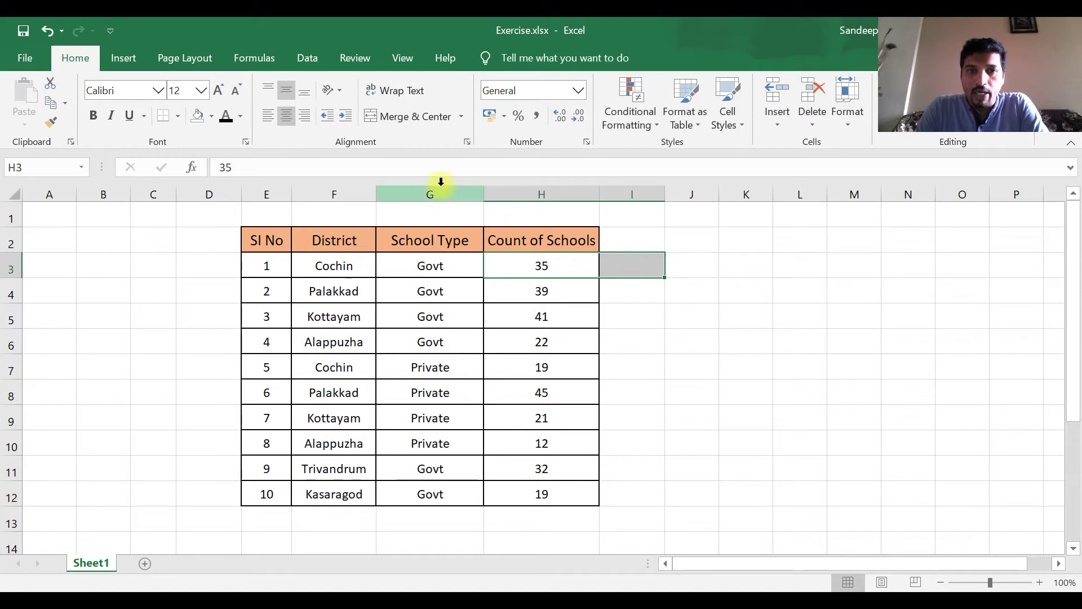
{"action": "left_click", "coordinate": [402, 119]}
- Unmerge H3 and I3 again from the Merge options list
{"action": "left_click", "coordinate": [668, 337]}
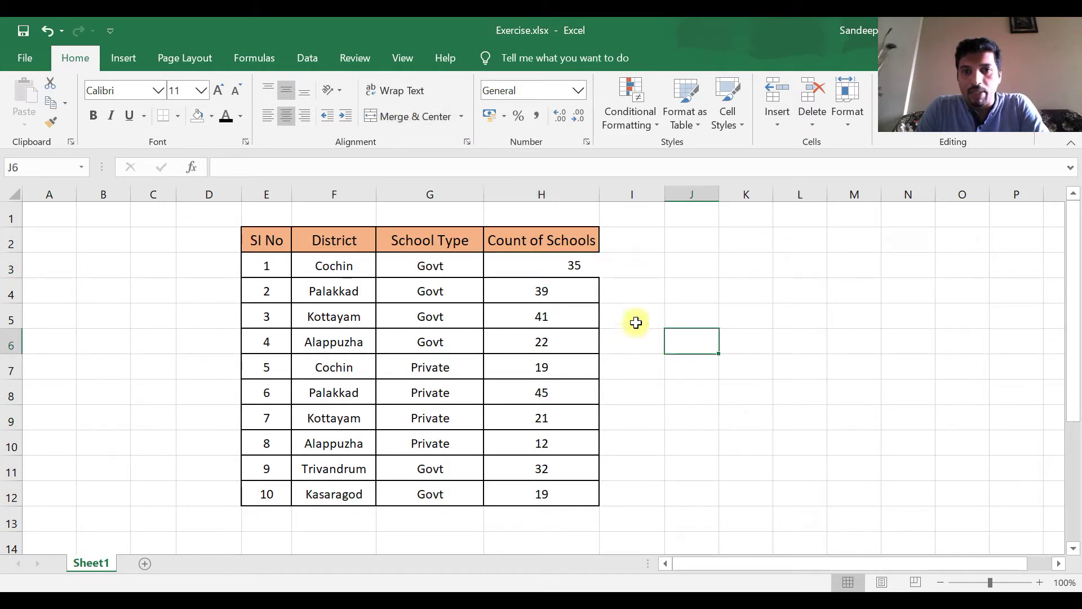
{"action": "left_click", "coordinate": [542, 272]}
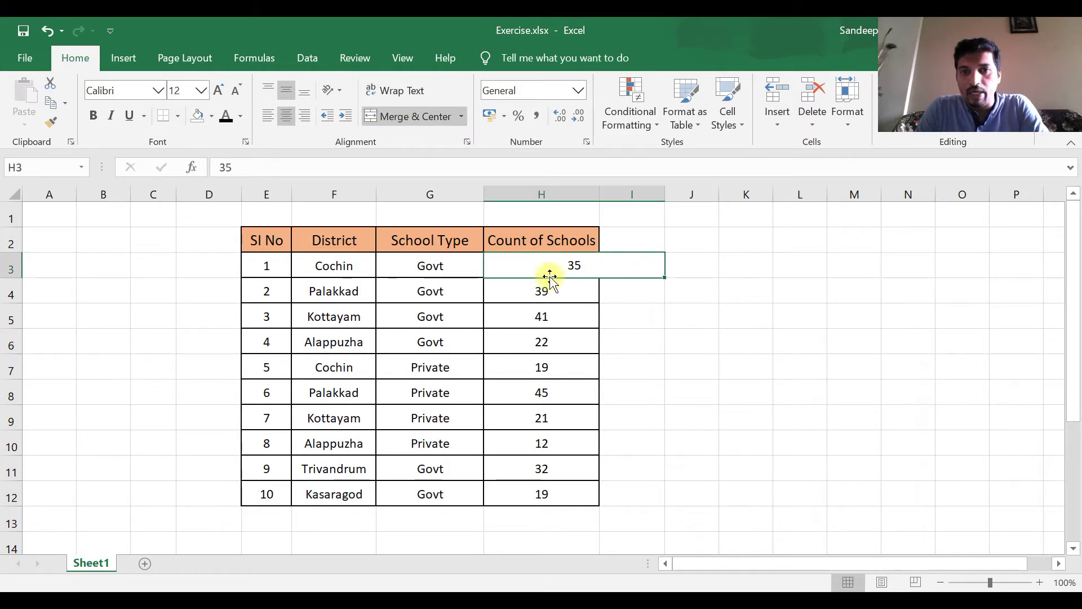
{"action": "left_click", "coordinate": [668, 338]}
{"action": "left_click", "coordinate": [563, 267]}
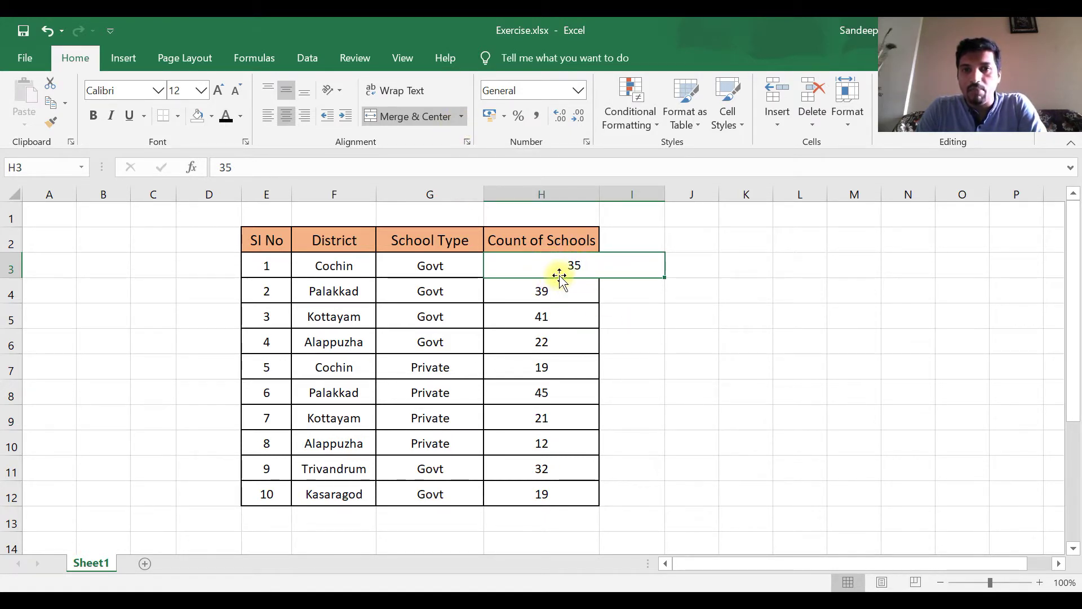
{"action": "left_click", "coordinate": [458, 116]}
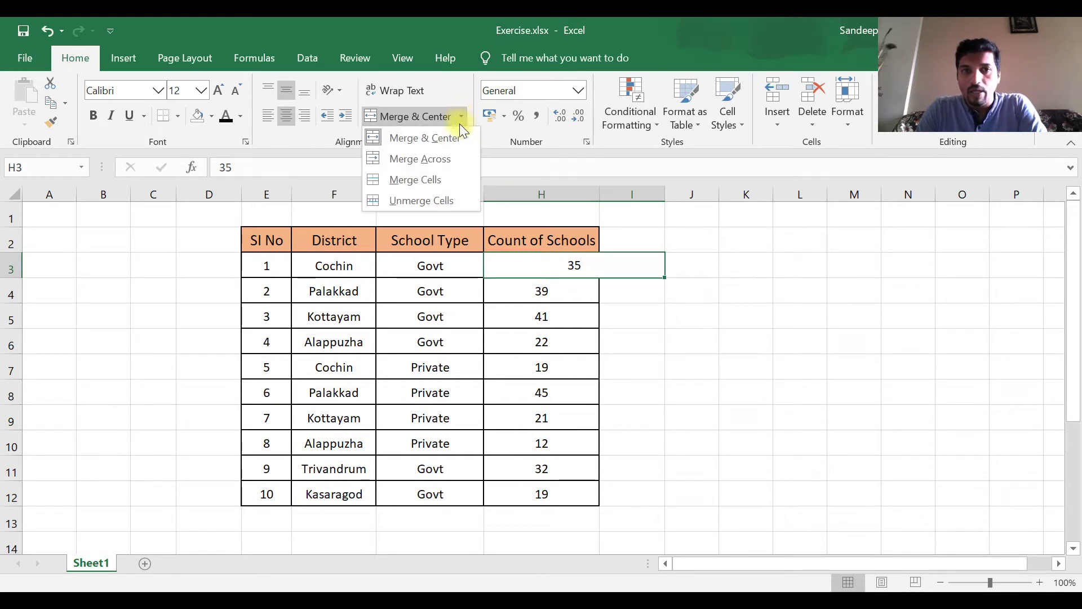
{"action": "left_click", "coordinate": [458, 200]}
- Merge G3:H3 into one centred Govt cell, accepting that the value 35 is discarded
{"action": "left_click", "coordinate": [682, 371]}
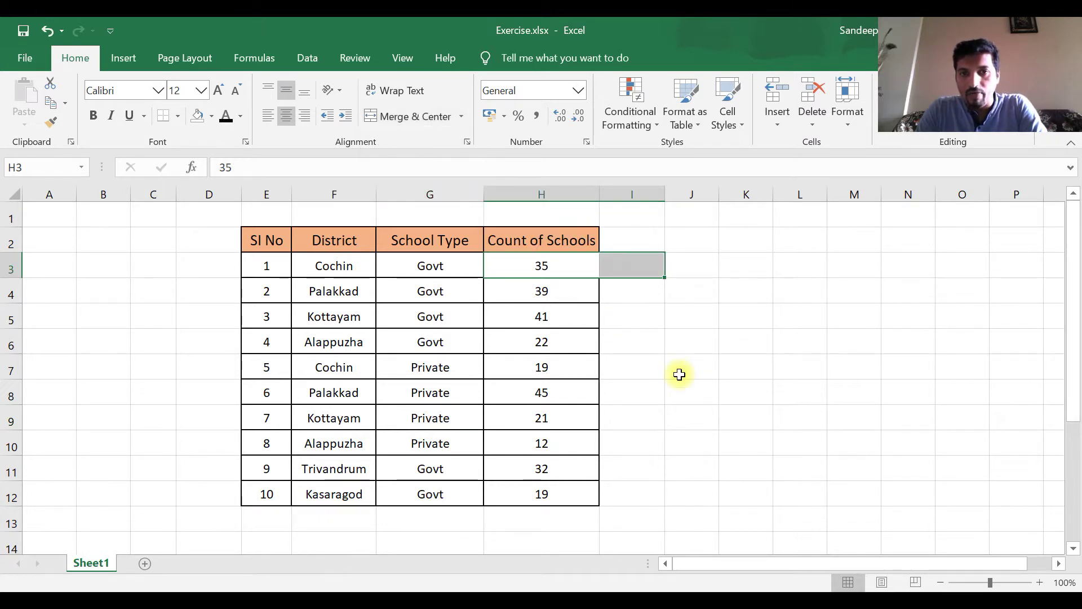
{"action": "left_click", "coordinate": [573, 272]}
{"action": "left_click", "coordinate": [536, 295]}
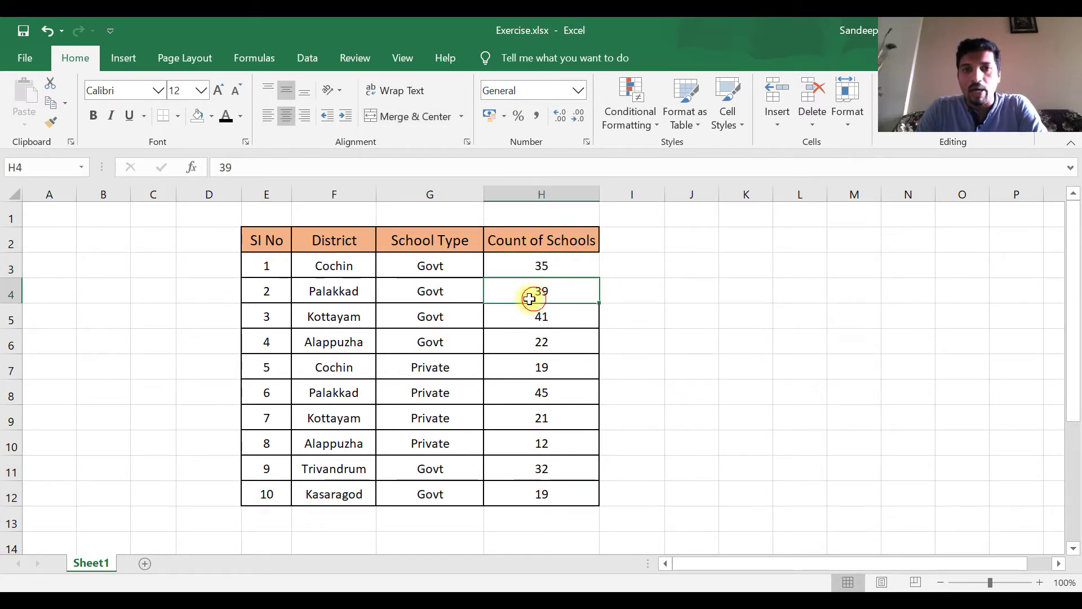
{"action": "left_click", "coordinate": [578, 271]}
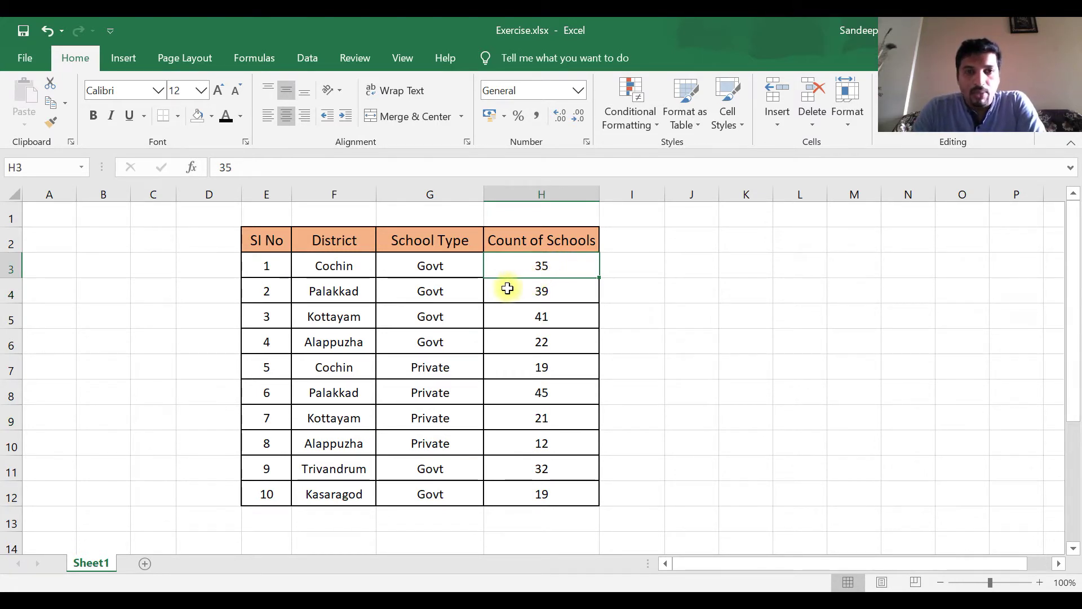
{"action": "left_click_drag", "start_coordinate": [452, 266], "coordinate": [511, 273]}
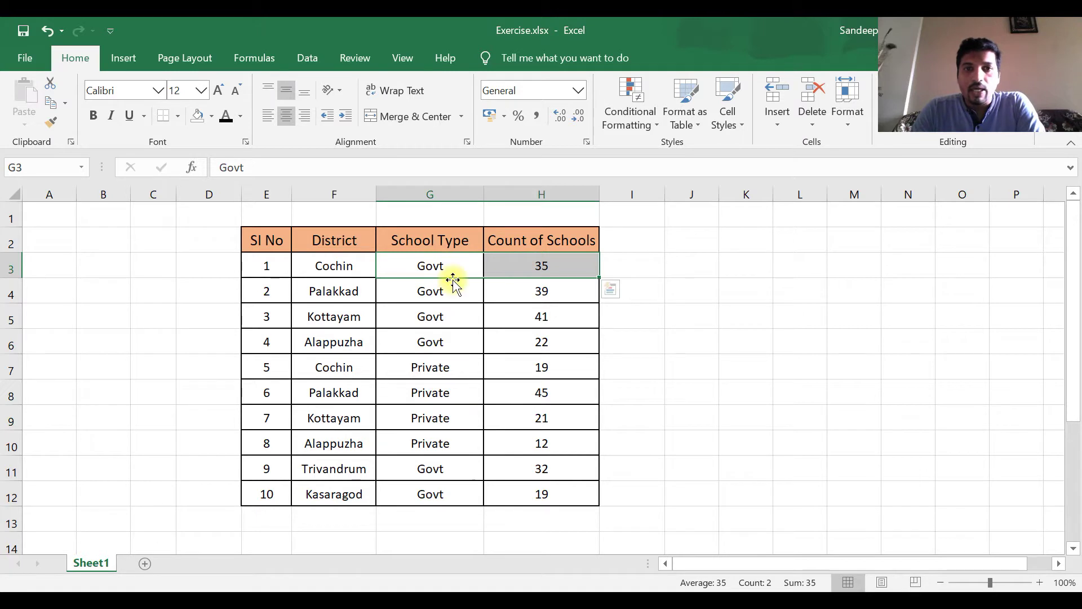
{"action": "left_click", "coordinate": [570, 310]}
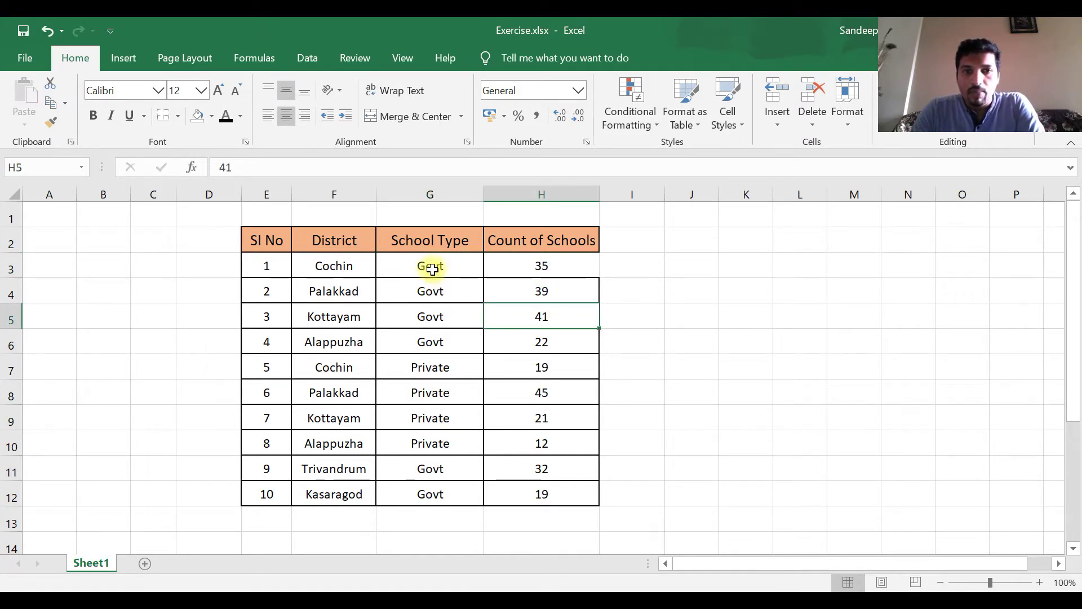
{"action": "left_click_drag", "start_coordinate": [436, 267], "coordinate": [518, 254]}
{"action": "left_click", "coordinate": [407, 120]}
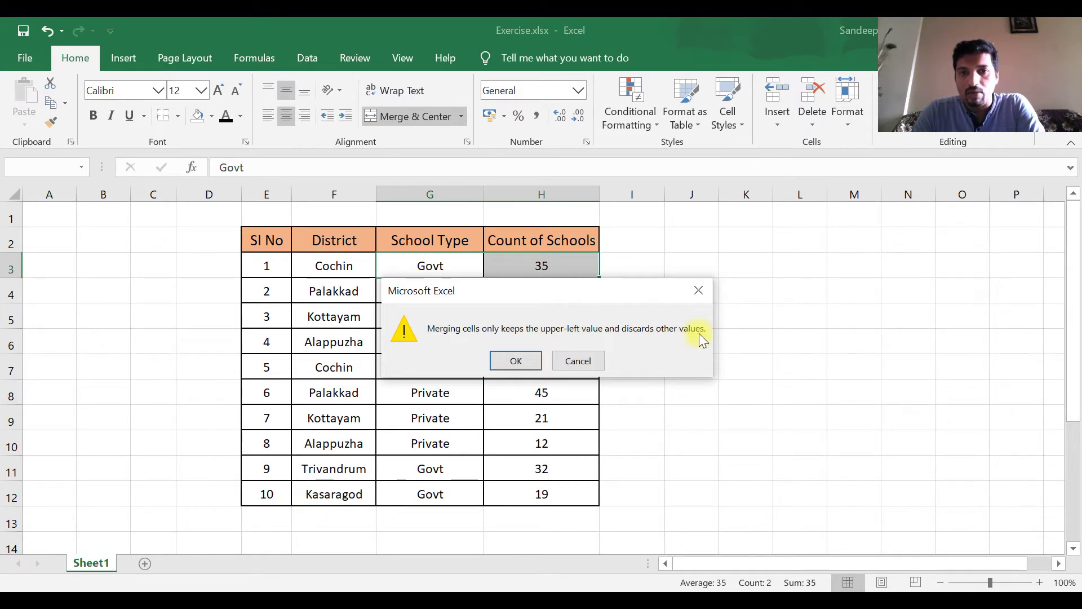
{"action": "left_click", "coordinate": [527, 364]}
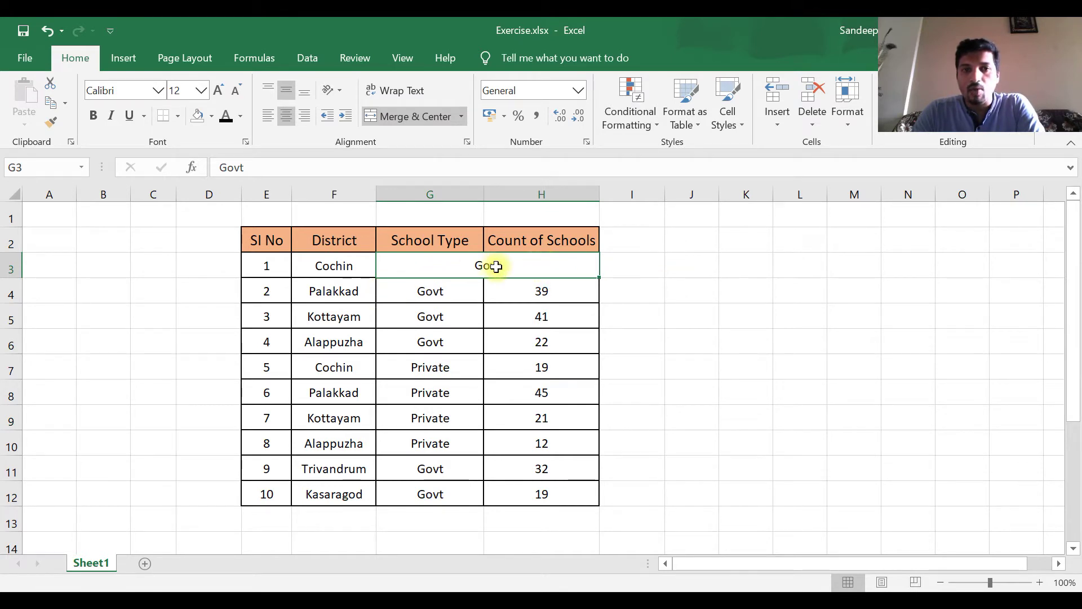
{"action": "left_click", "coordinate": [682, 280]}
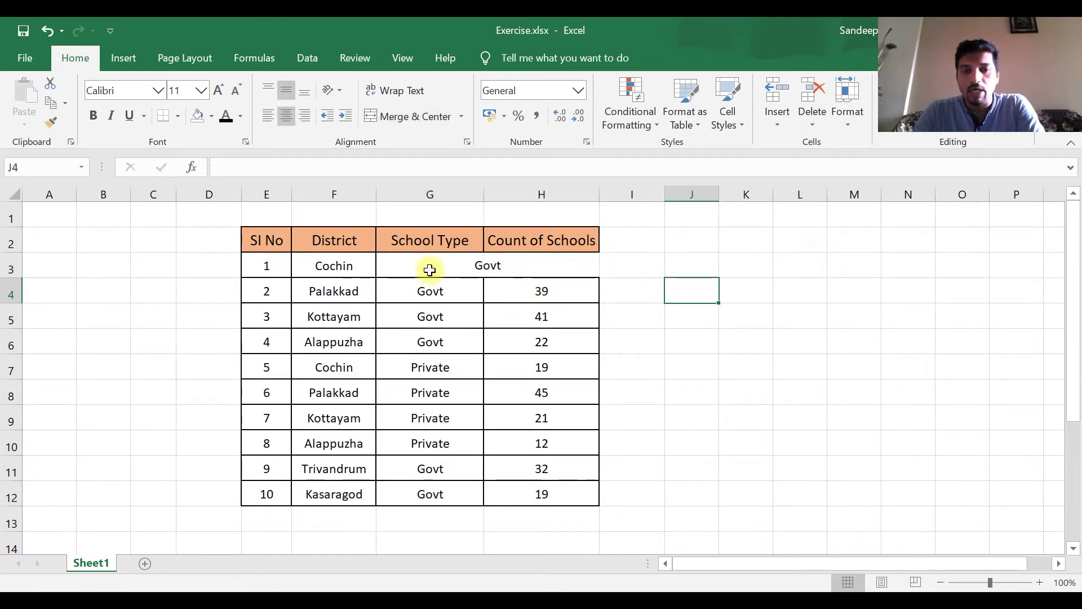
{"action": "left_click", "coordinate": [486, 271]}
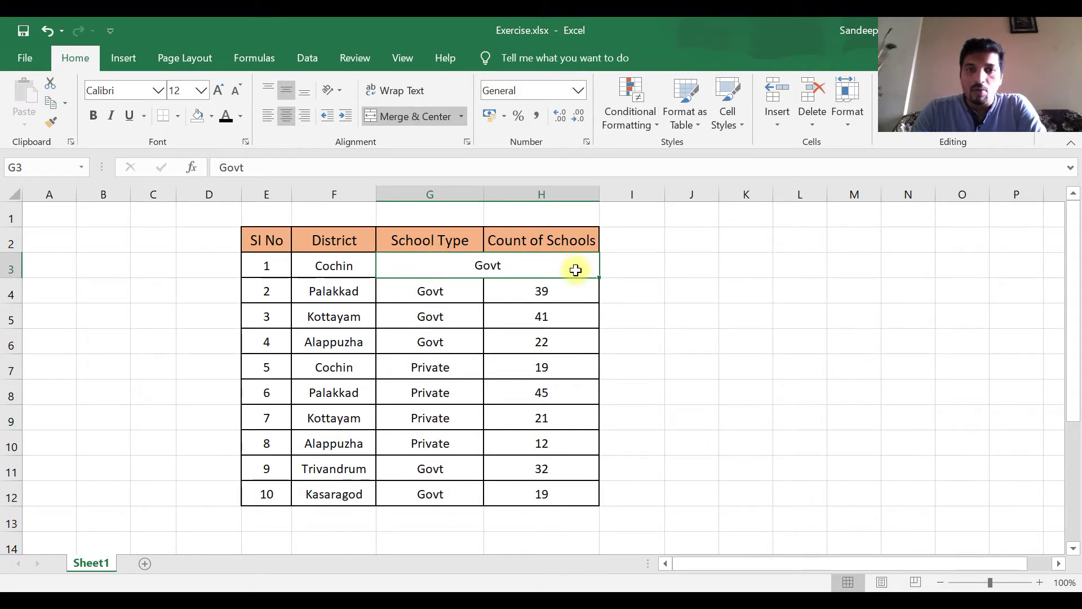
- Unmerge the Govt cell, then merge F3:H3 centred, keeping only Cochin
{"action": "left_click", "coordinate": [576, 317]}
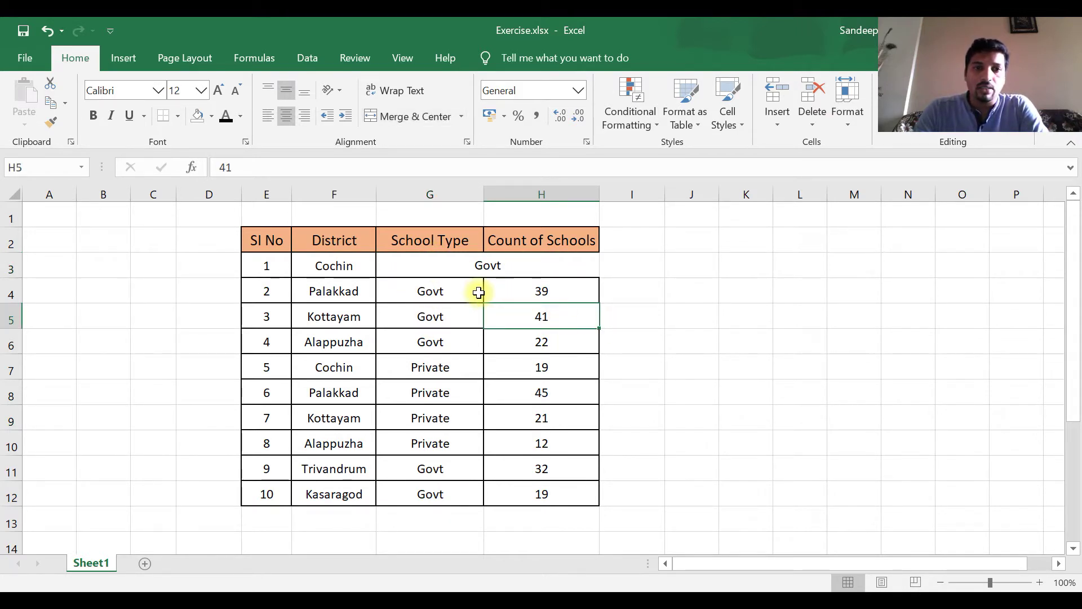
{"action": "left_click", "coordinate": [341, 267]}
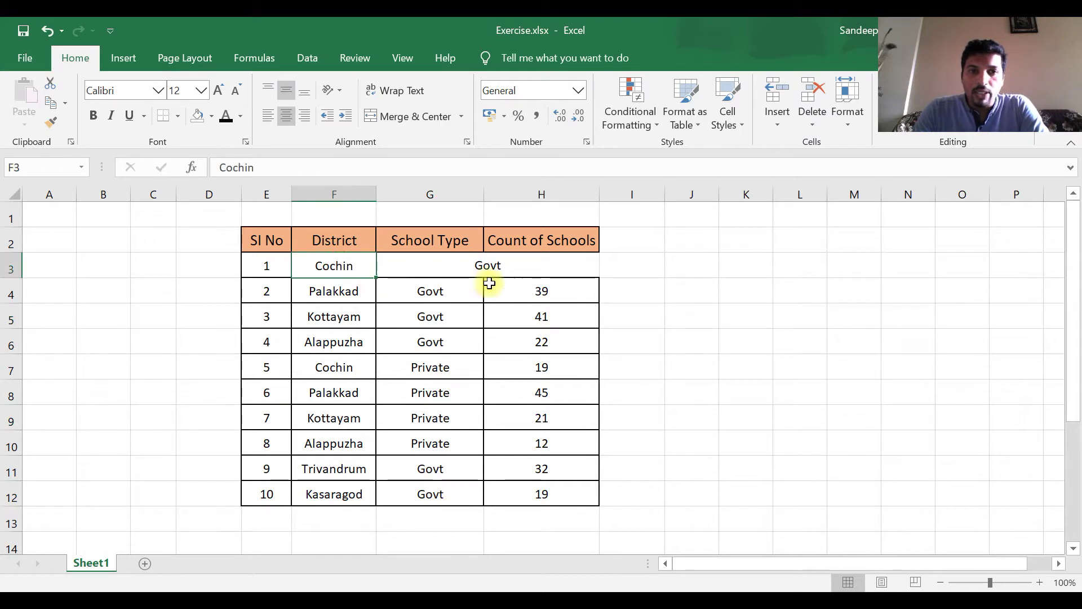
{"action": "left_click", "coordinate": [320, 273]}
{"action": "left_click_drag", "start_coordinate": [321, 273], "coordinate": [527, 268]}
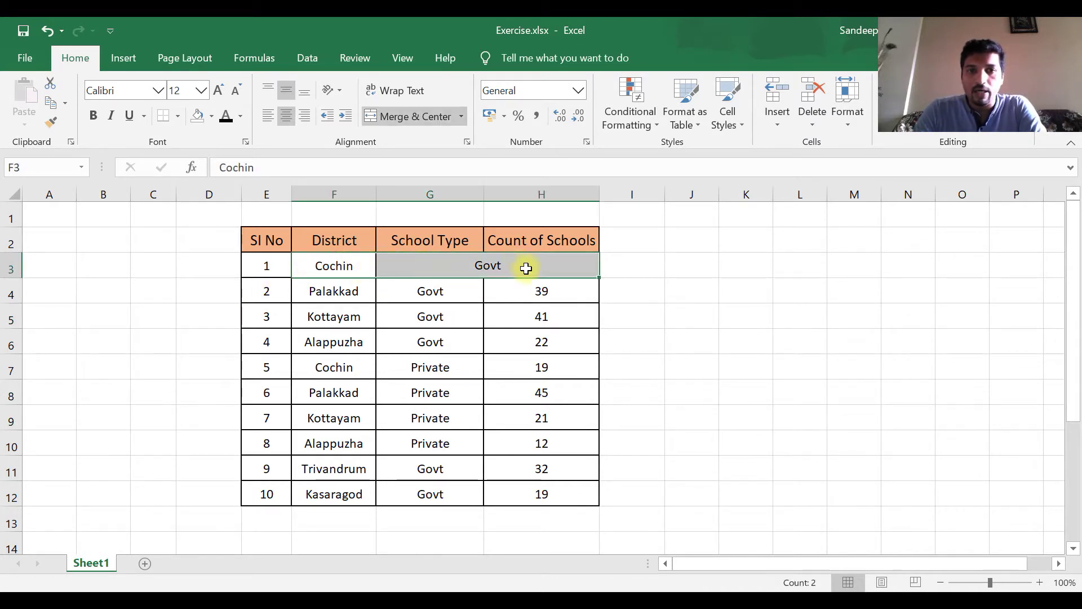
{"action": "left_click", "coordinate": [341, 268]}
{"action": "left_click_drag", "start_coordinate": [324, 269], "coordinate": [399, 266]}
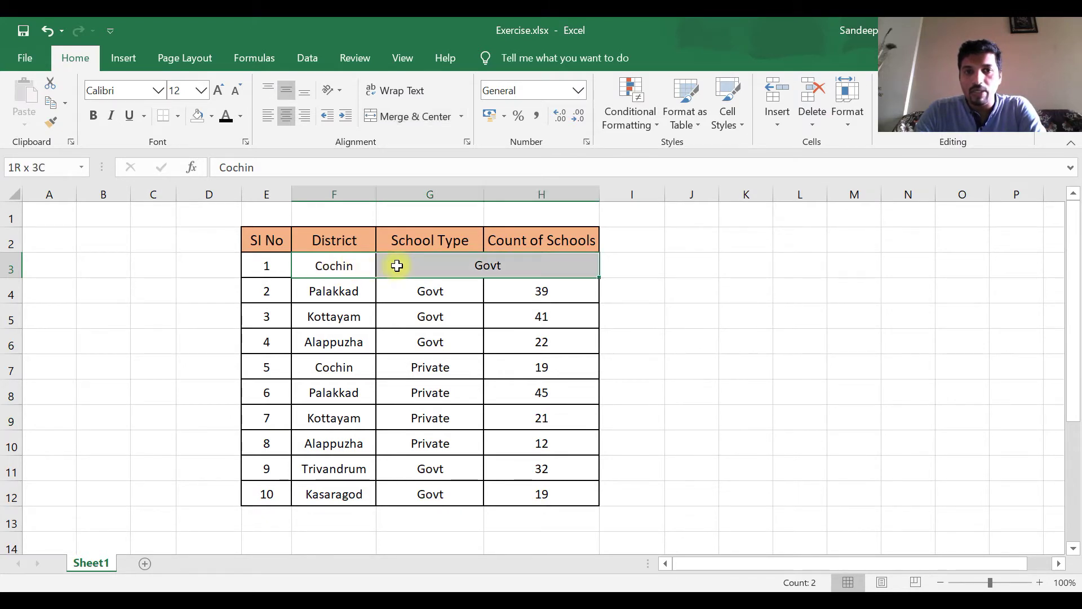
{"action": "left_click", "coordinate": [402, 118]}
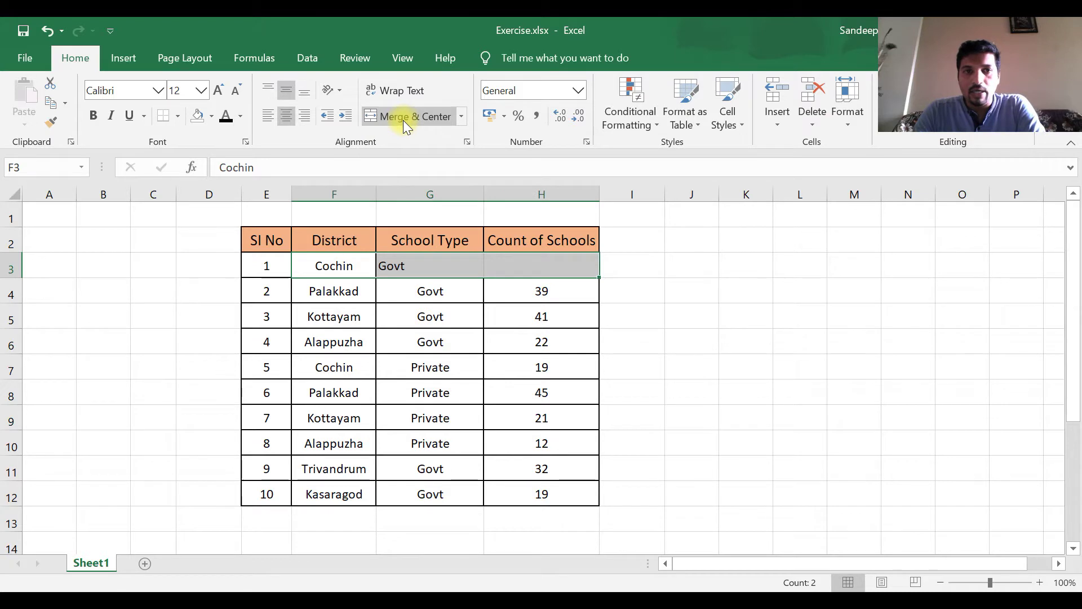
{"action": "left_click", "coordinate": [404, 120]}
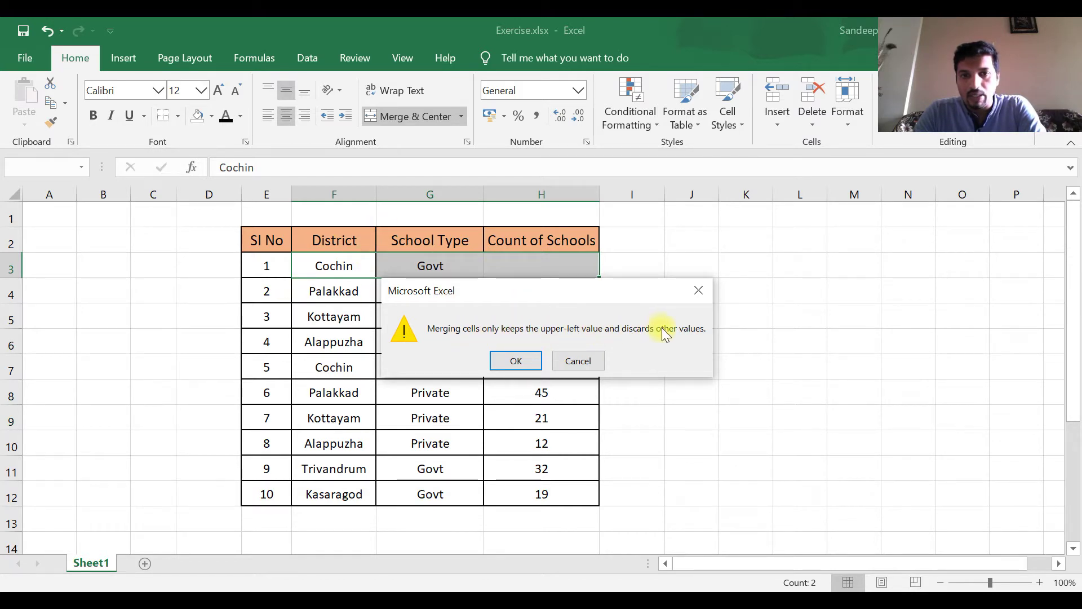
{"action": "left_click", "coordinate": [515, 364]}
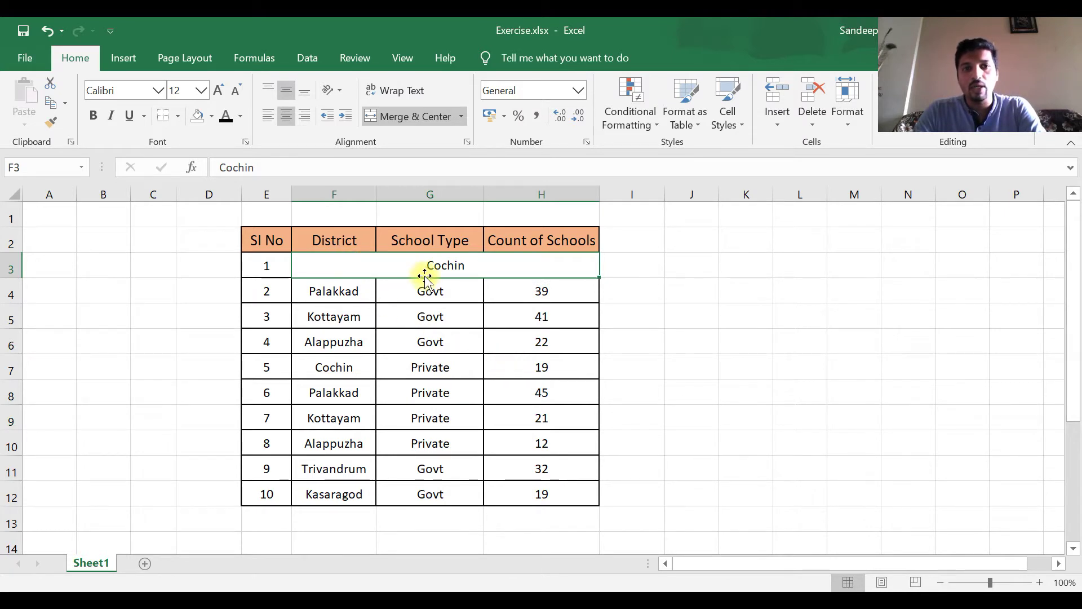
{"action": "left_click", "coordinate": [648, 311]}
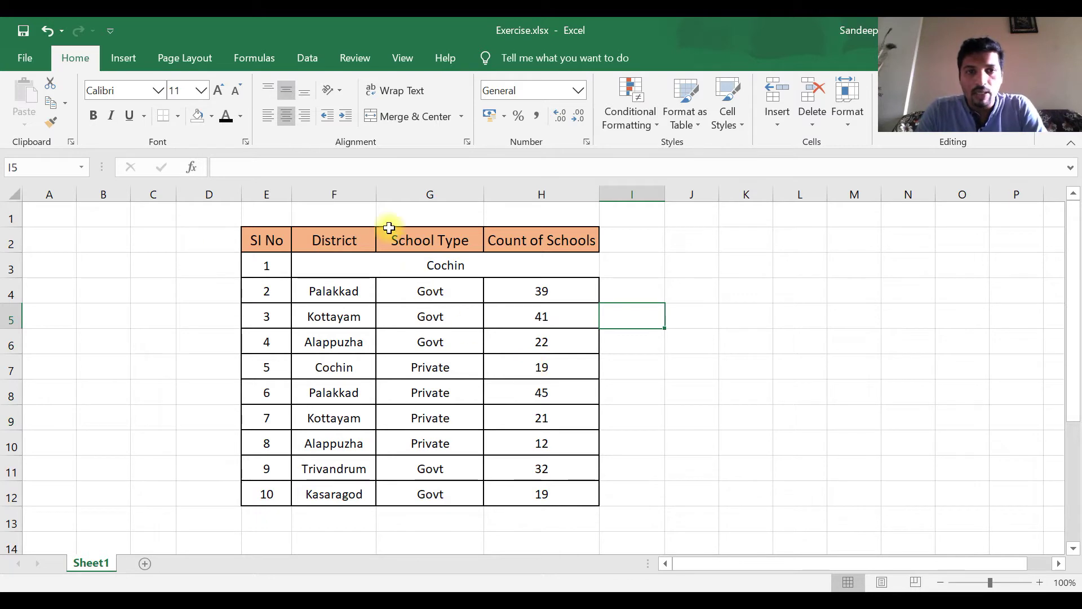
- Enter the title 'Kerala' in cell F1
{"action": "left_click", "coordinate": [355, 215]}
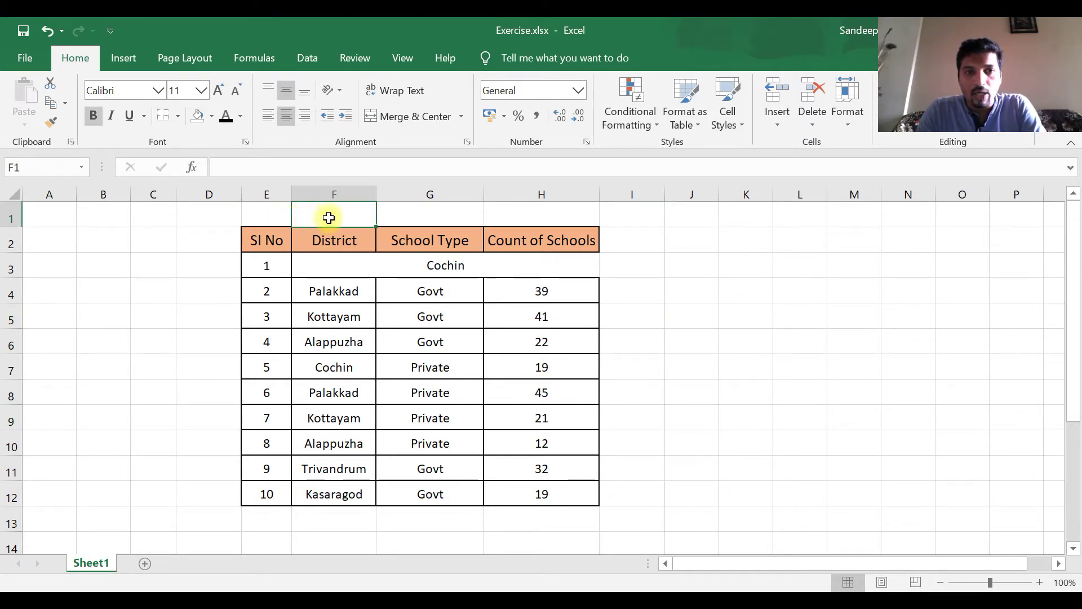
{"action": "type", "text": "Kerala"}
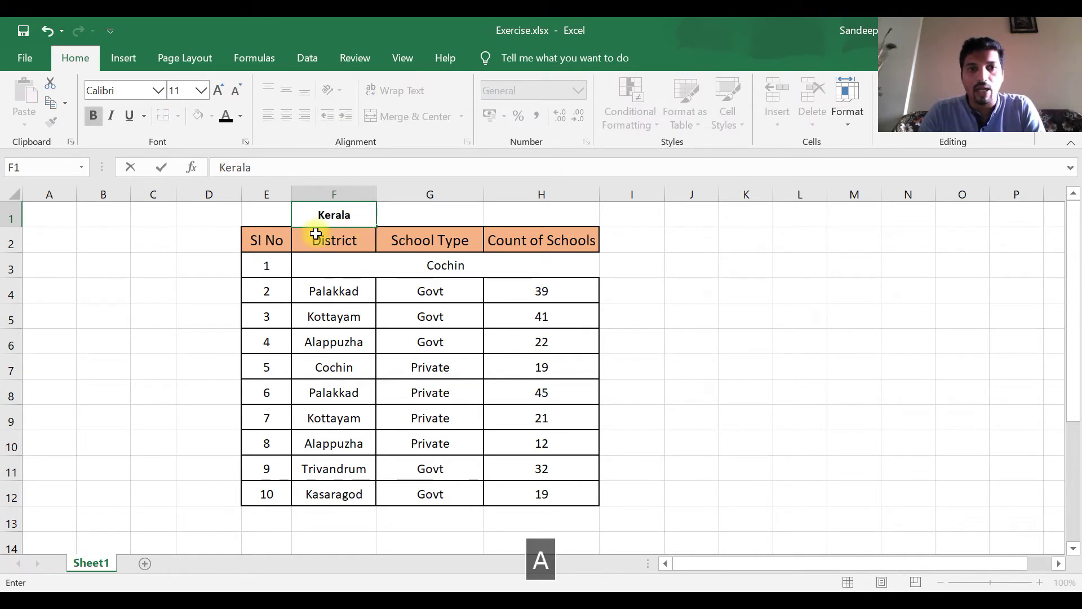
{"action": "left_click", "coordinate": [580, 310]}
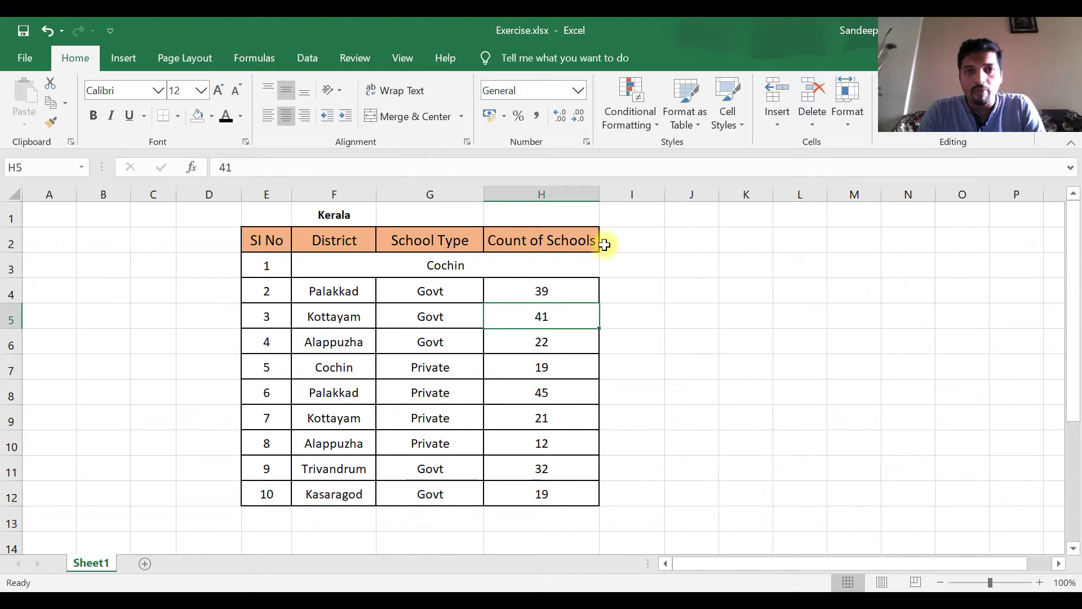
- Merge and centre the Kerala title across E1 to H1
{"action": "left_click", "coordinate": [320, 213]}
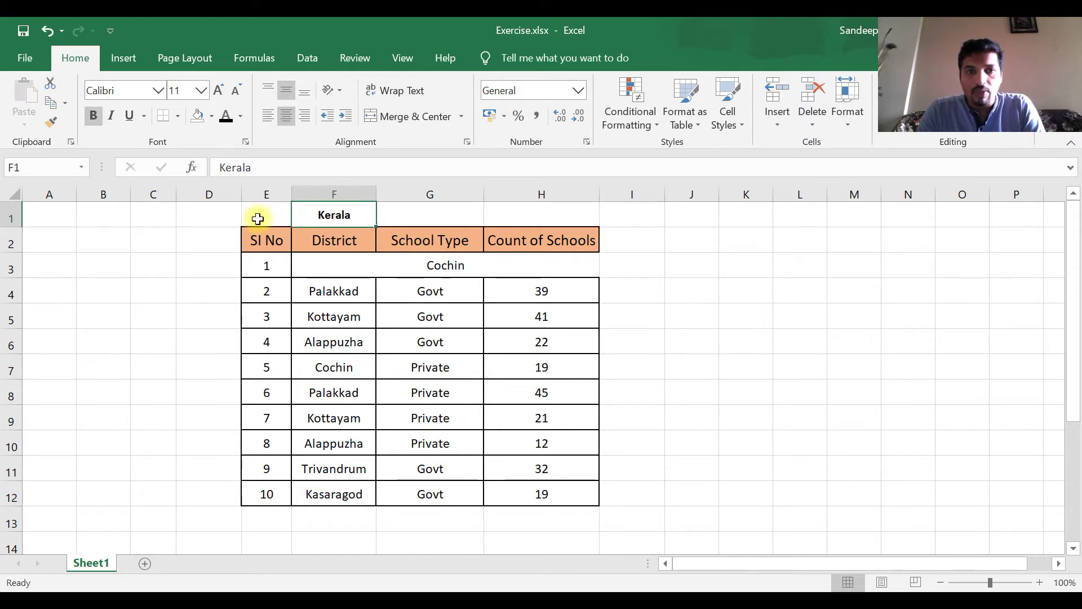
{"action": "left_click_drag", "start_coordinate": [258, 218], "coordinate": [564, 207]}
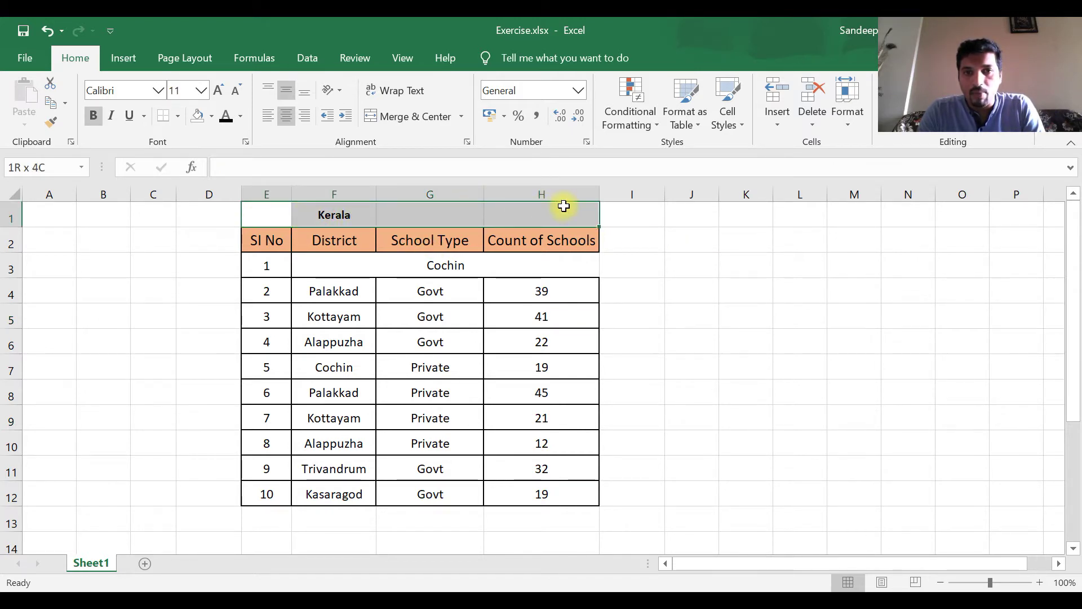
{"action": "left_click", "coordinate": [417, 120]}
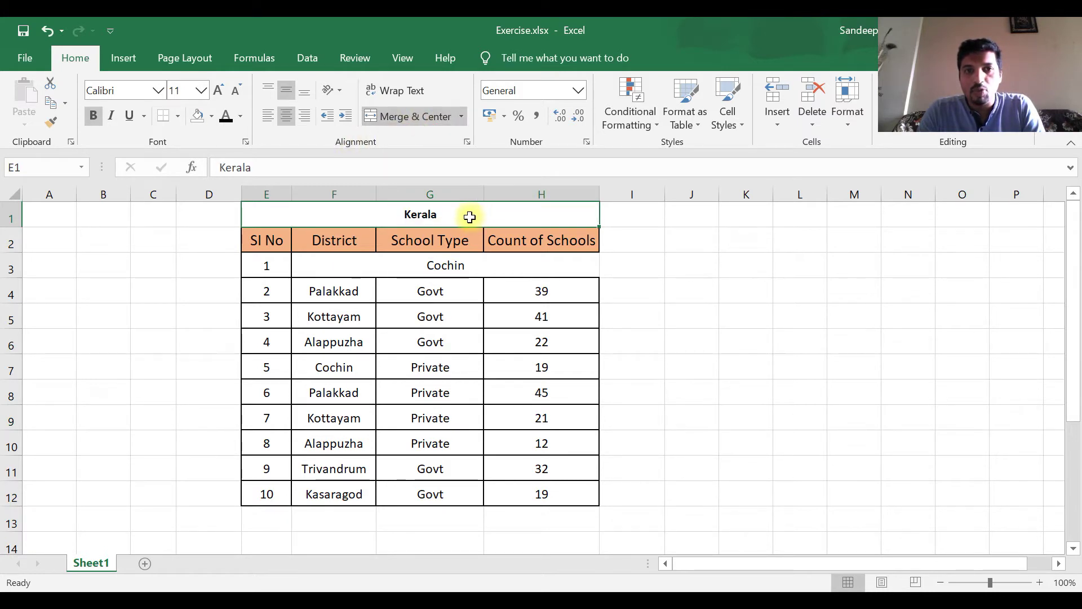
{"action": "left_click", "coordinate": [688, 299]}
{"action": "left_click", "coordinate": [458, 213]}
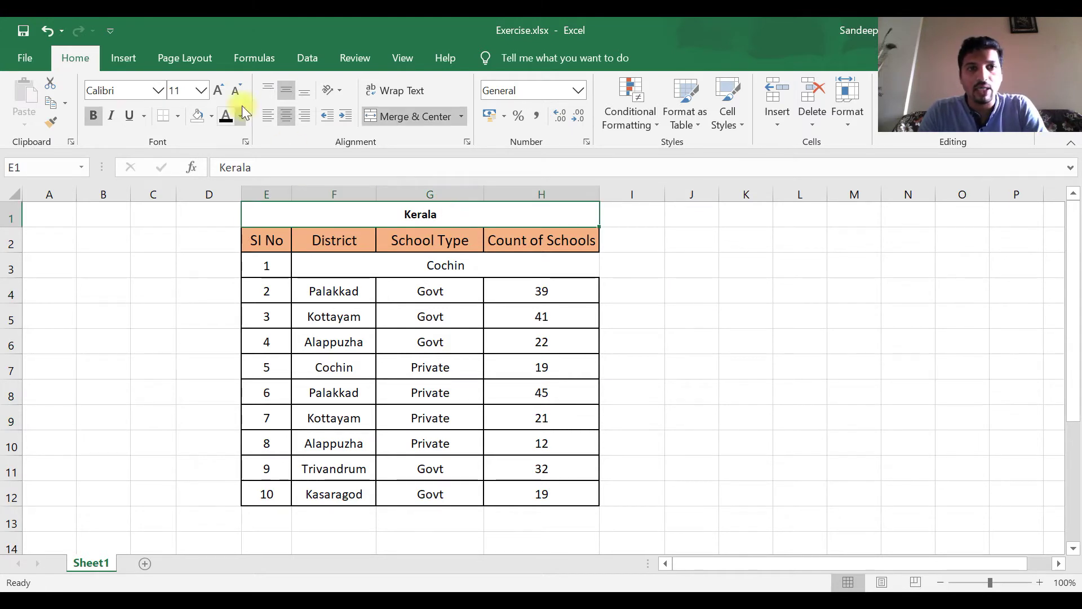
- Apply All Borders to the merged Kerala title cell E1:H1
{"action": "left_click", "coordinate": [177, 119]}
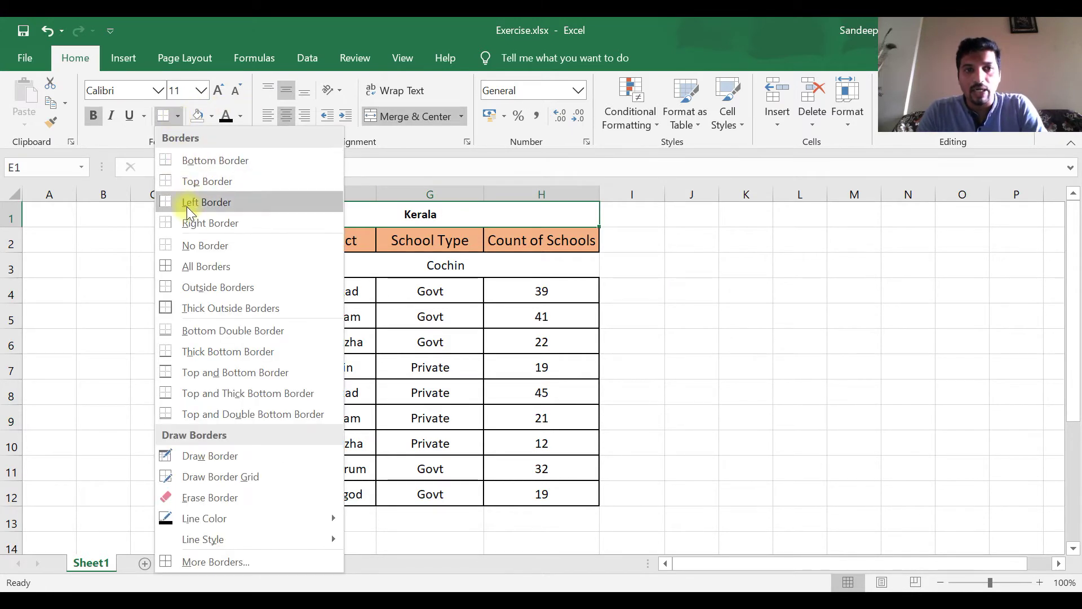
{"action": "left_click", "coordinate": [232, 269]}
{"action": "left_click", "coordinate": [686, 239]}
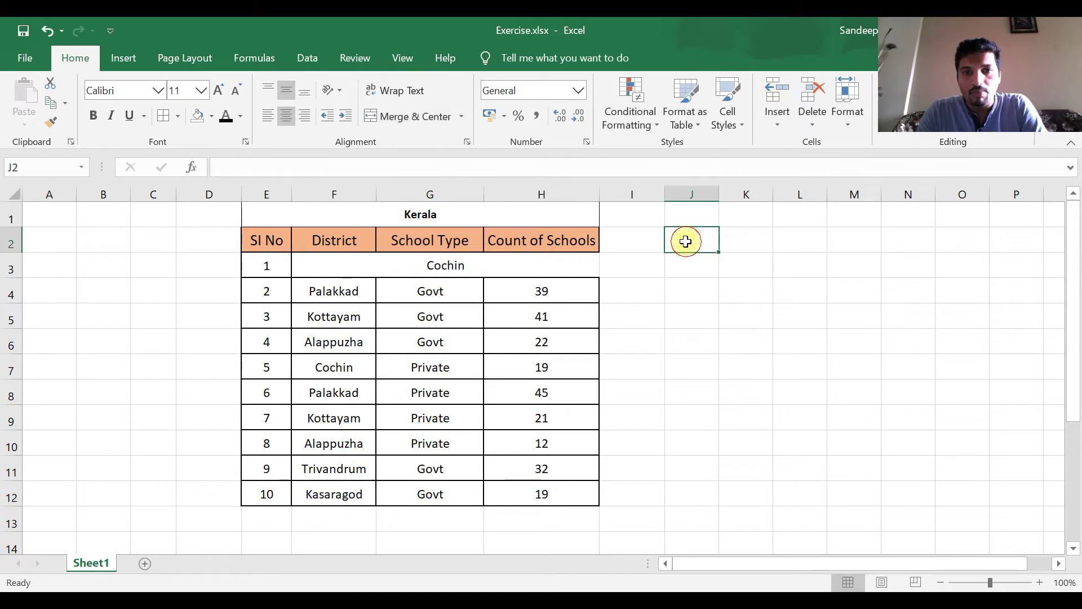
{"action": "left_click_drag", "start_coordinate": [300, 215], "coordinate": [535, 278]}
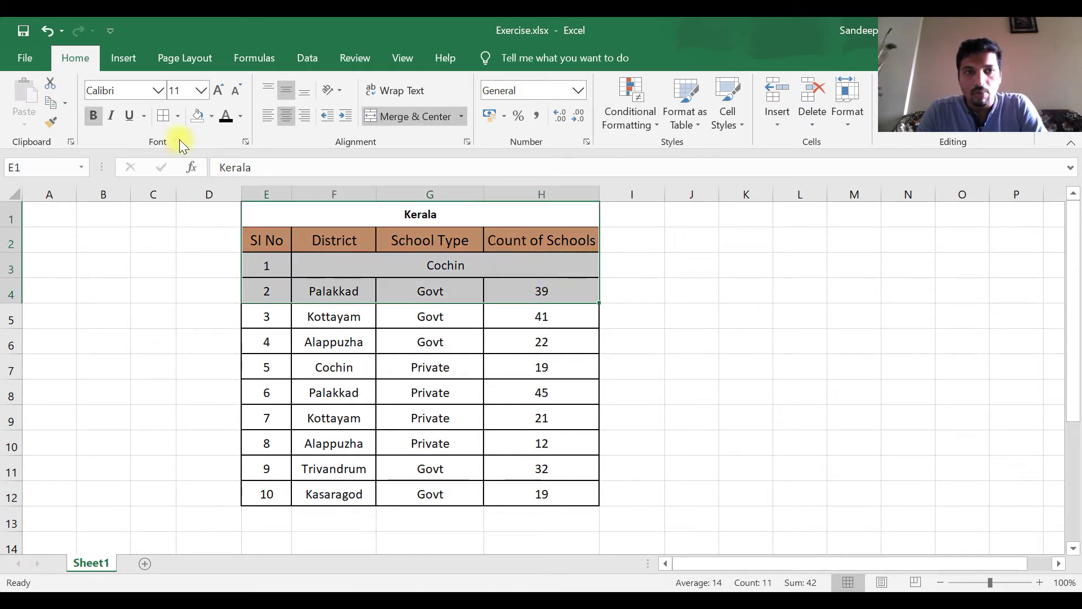
{"action": "left_click", "coordinate": [492, 393]}
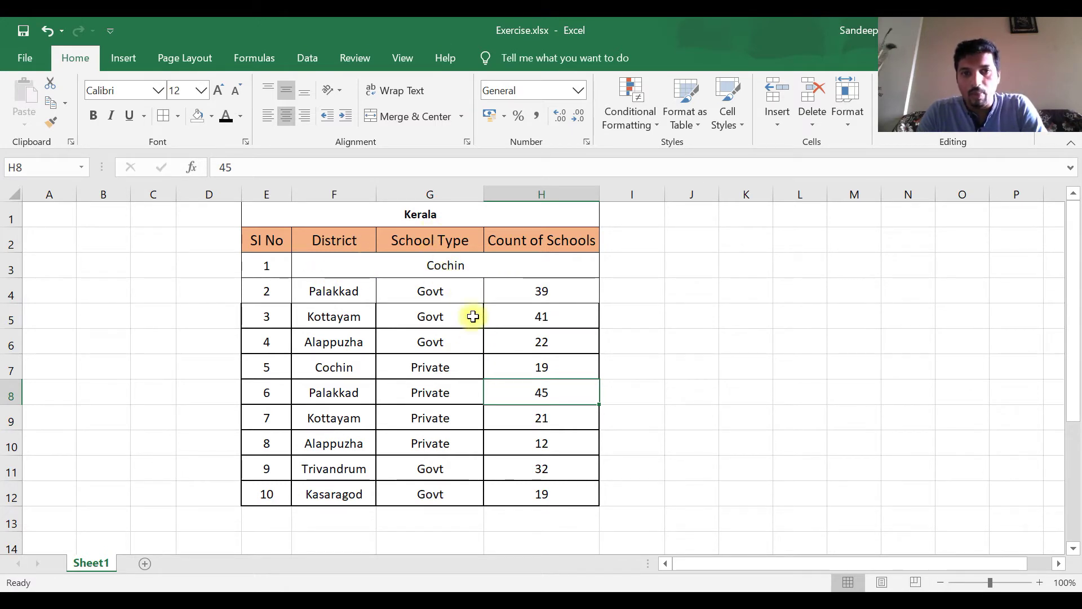
{"action": "left_click", "coordinate": [351, 271]}
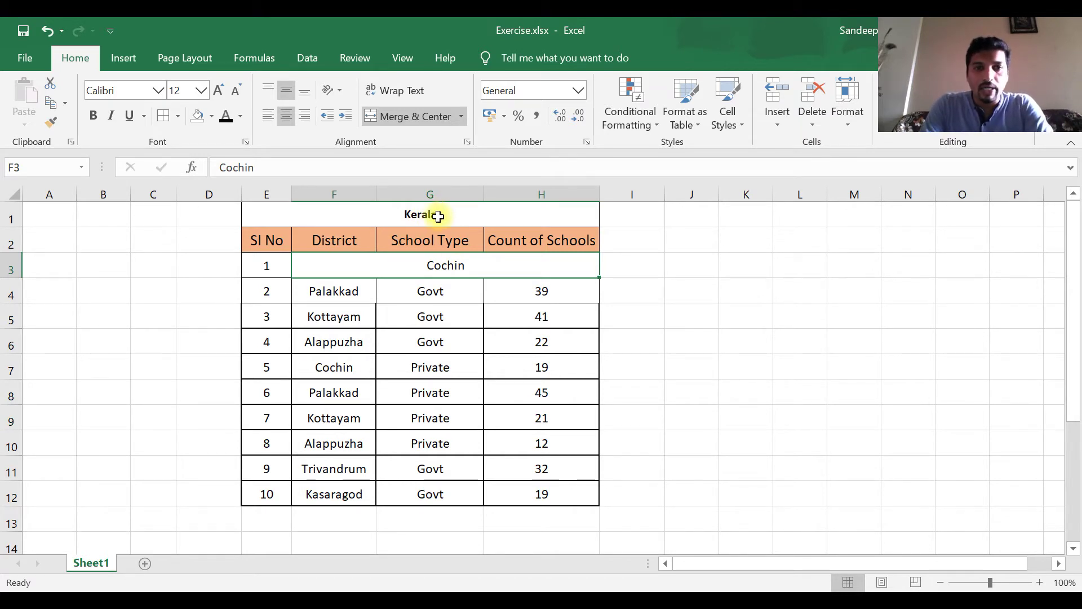
{"action": "left_click", "coordinate": [496, 220]}
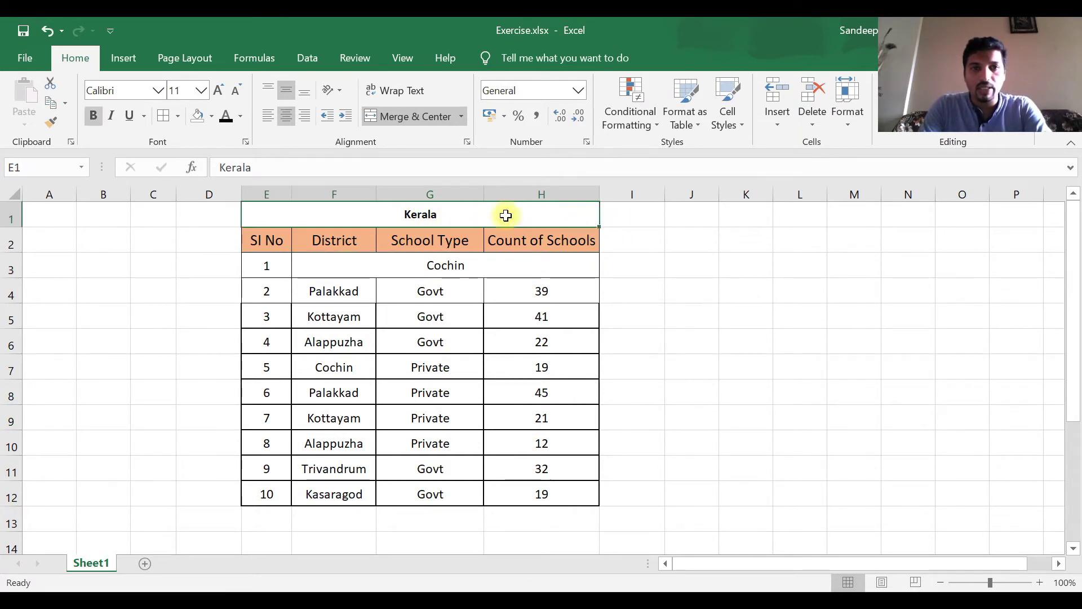
{"action": "left_click", "coordinate": [410, 120]}
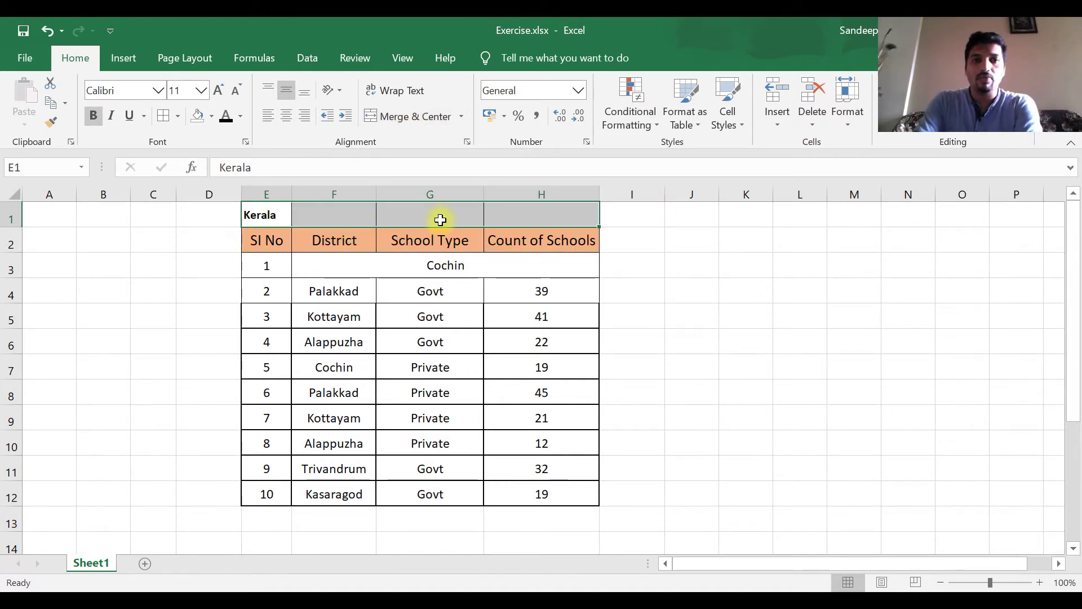
{"action": "left_click", "coordinate": [422, 117]}
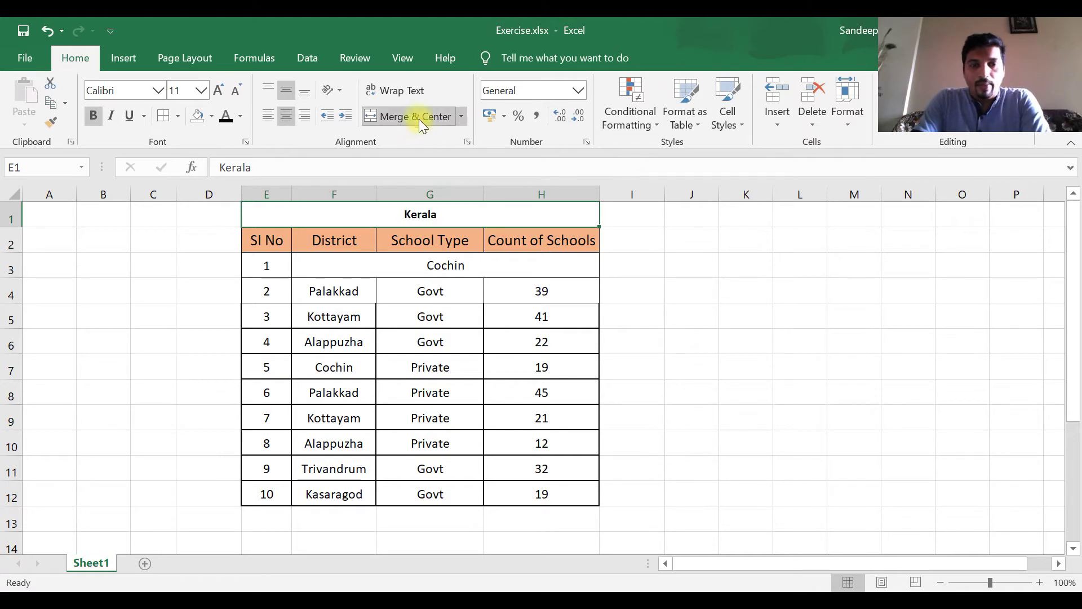
{"action": "left_click", "coordinate": [668, 288]}
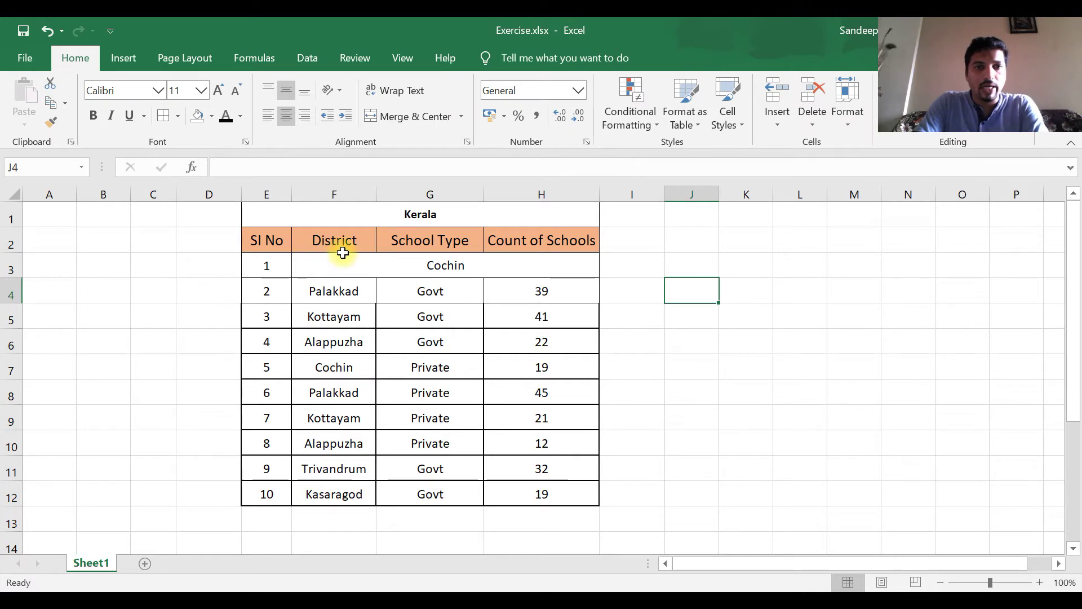
- Tilt the District header counterclockwise and make row 2 taller
{"action": "left_click", "coordinate": [345, 92]}
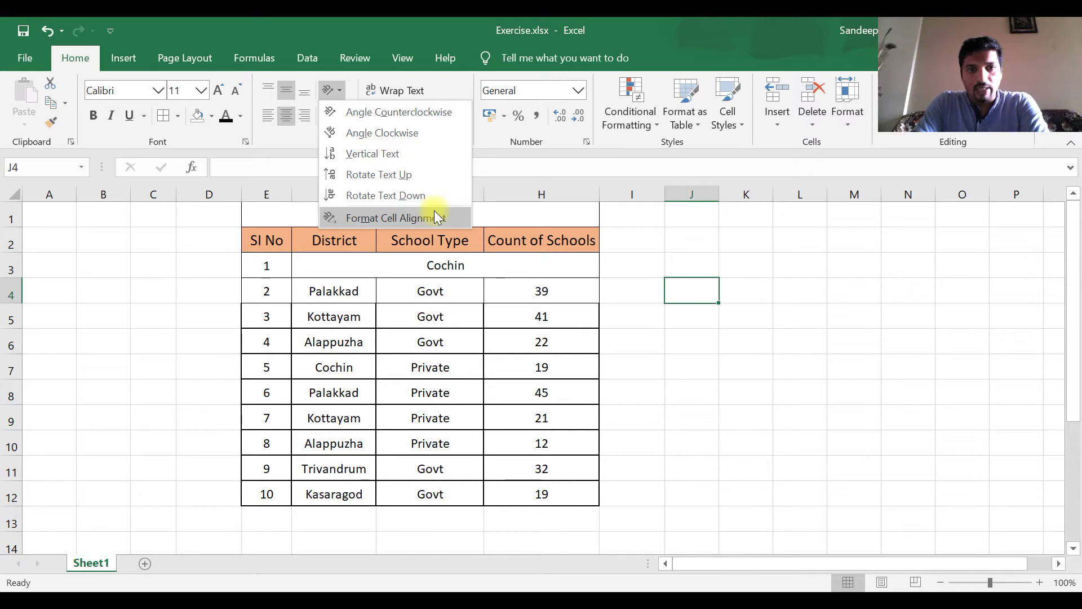
{"action": "left_click", "coordinate": [342, 247]}
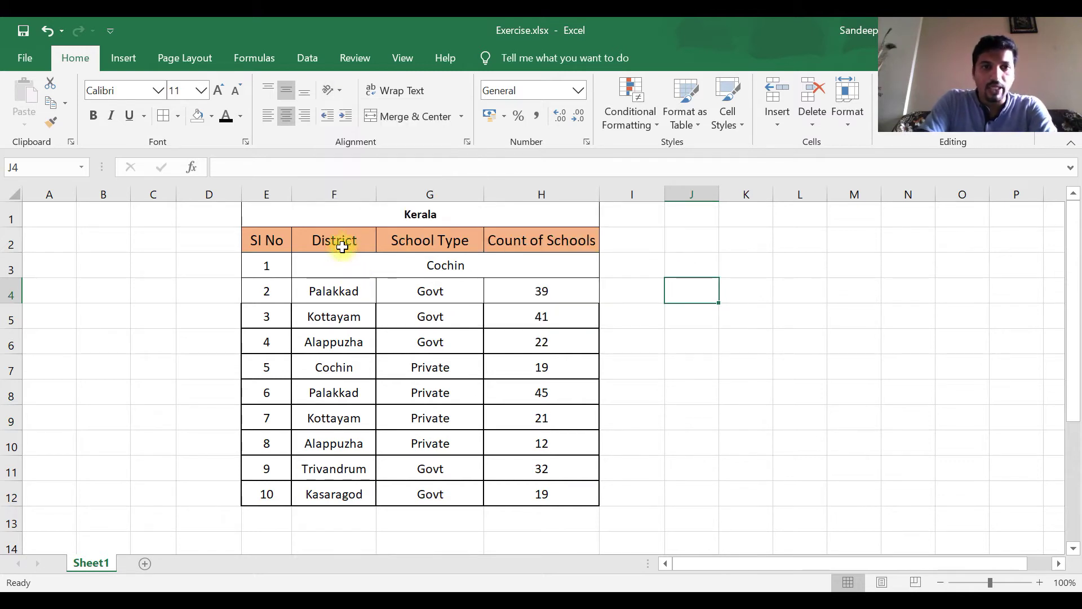
{"action": "left_click", "coordinate": [342, 247]}
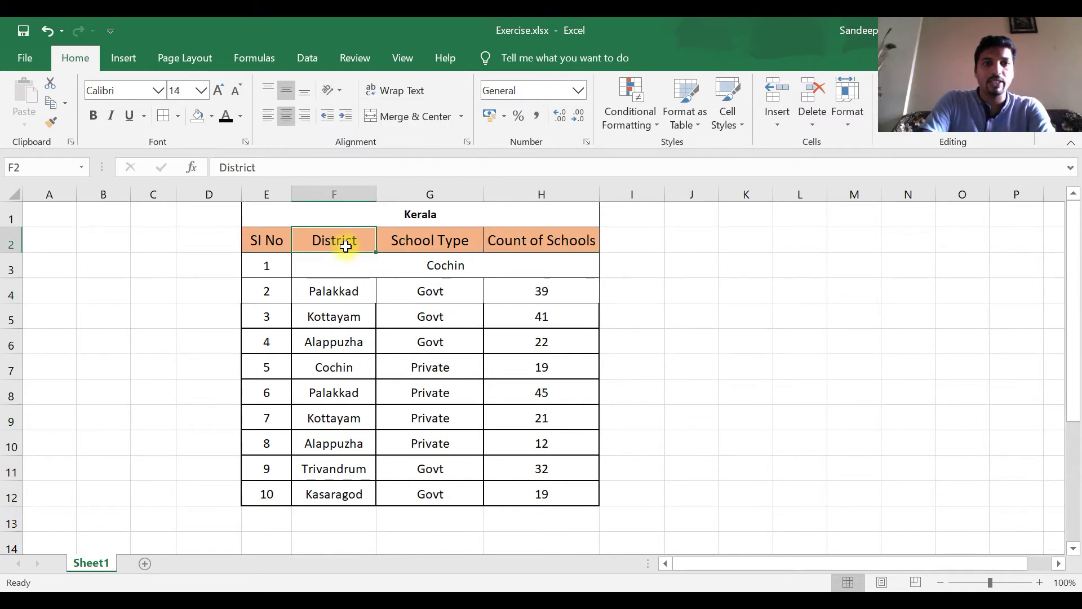
{"action": "left_click", "coordinate": [343, 97]}
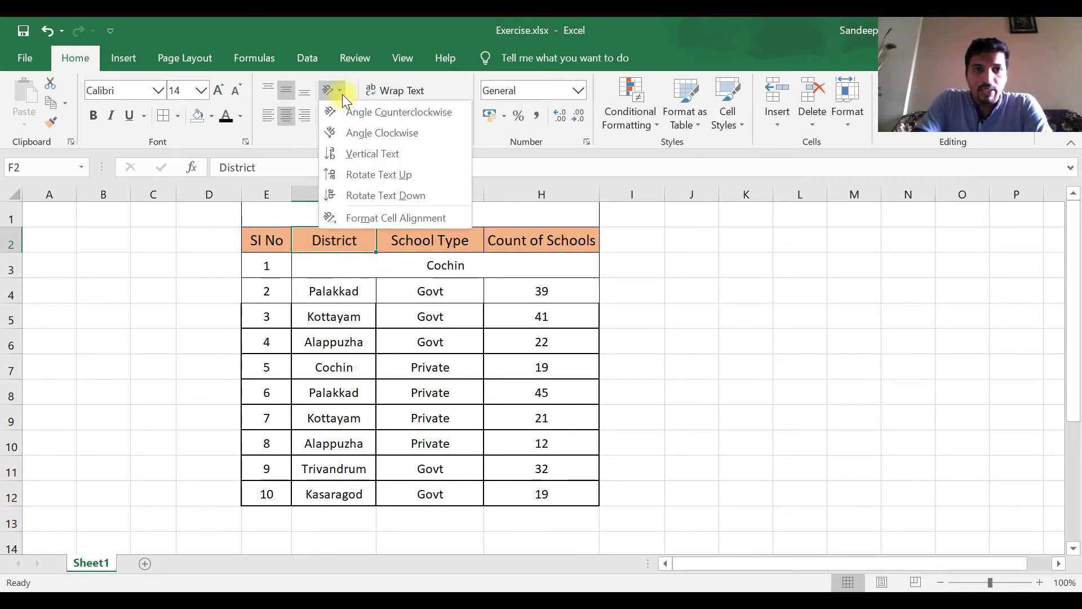
{"action": "left_click", "coordinate": [377, 113]}
{"action": "left_click", "coordinate": [14, 259]}
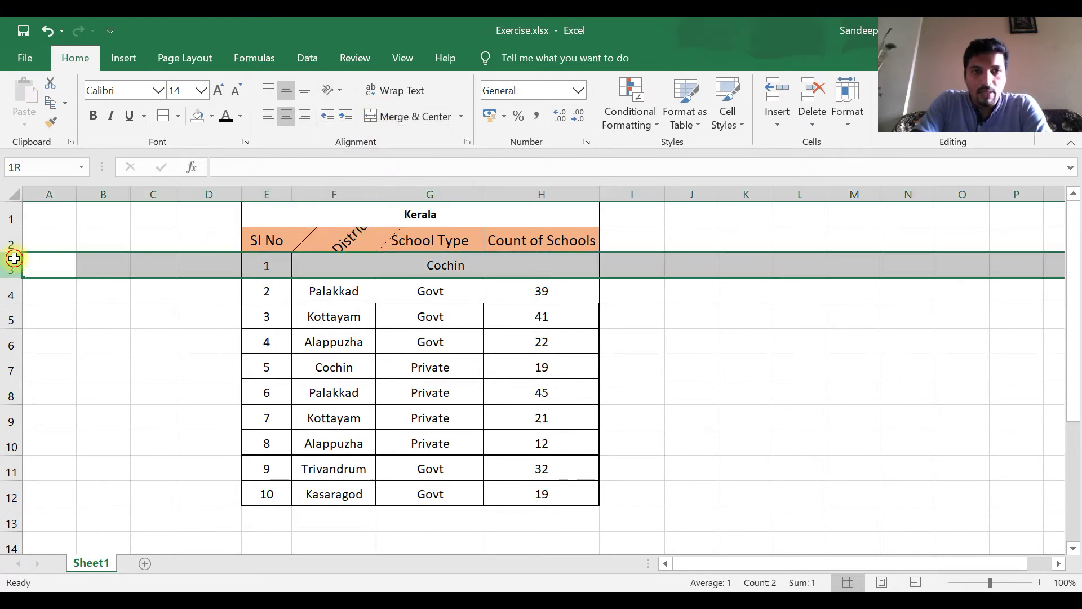
{"action": "left_click_drag", "start_coordinate": [15, 252], "coordinate": [14, 277]}
- Slant headers E2:H2 counterclockwise and autofit columns F to H to their data
{"action": "left_click", "coordinate": [293, 270]}
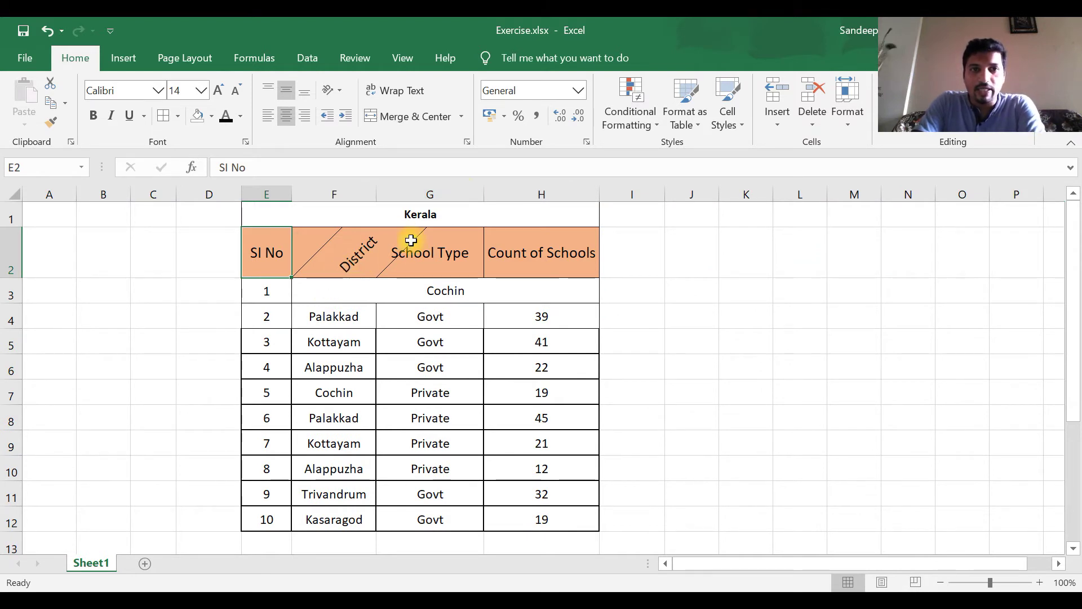
{"action": "left_click", "coordinate": [353, 262]}
{"action": "left_click_drag", "start_coordinate": [261, 266], "coordinate": [513, 270]}
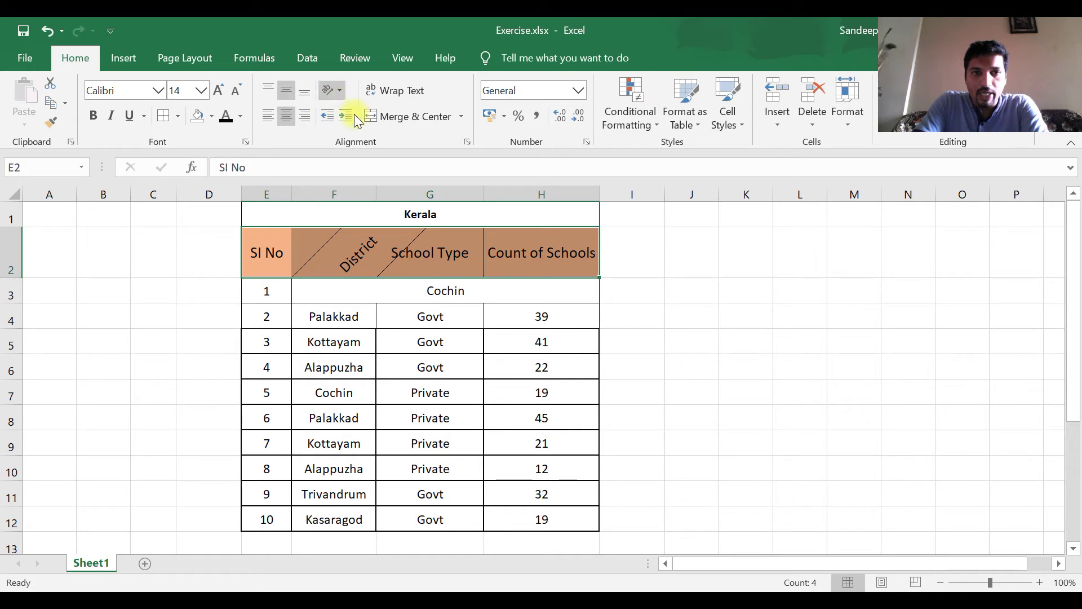
{"action": "left_click", "coordinate": [327, 92]}
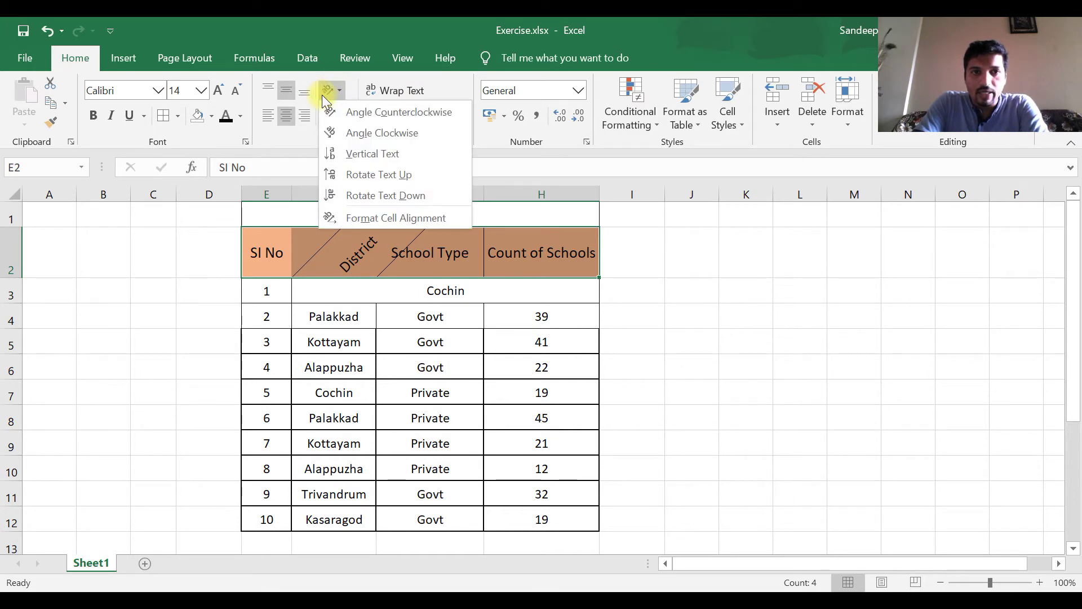
{"action": "left_click", "coordinate": [352, 113]}
{"action": "left_click", "coordinate": [695, 273]}
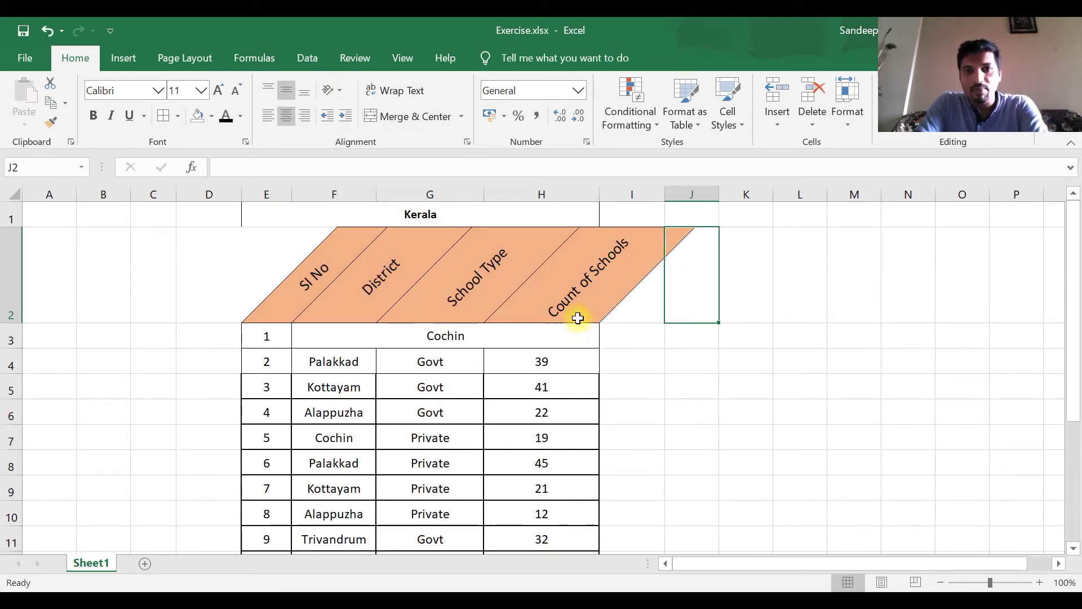
{"action": "double_click", "coordinate": [599, 194]}
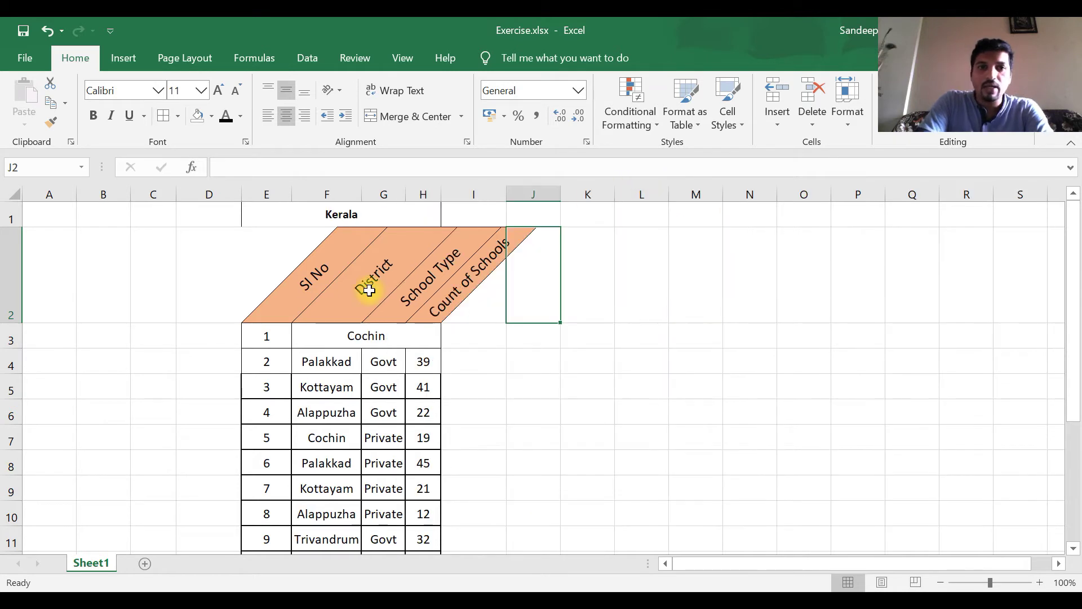
- Change the E2:I2 headers to Angle Clockwise orientation
{"action": "left_click", "coordinate": [321, 291]}
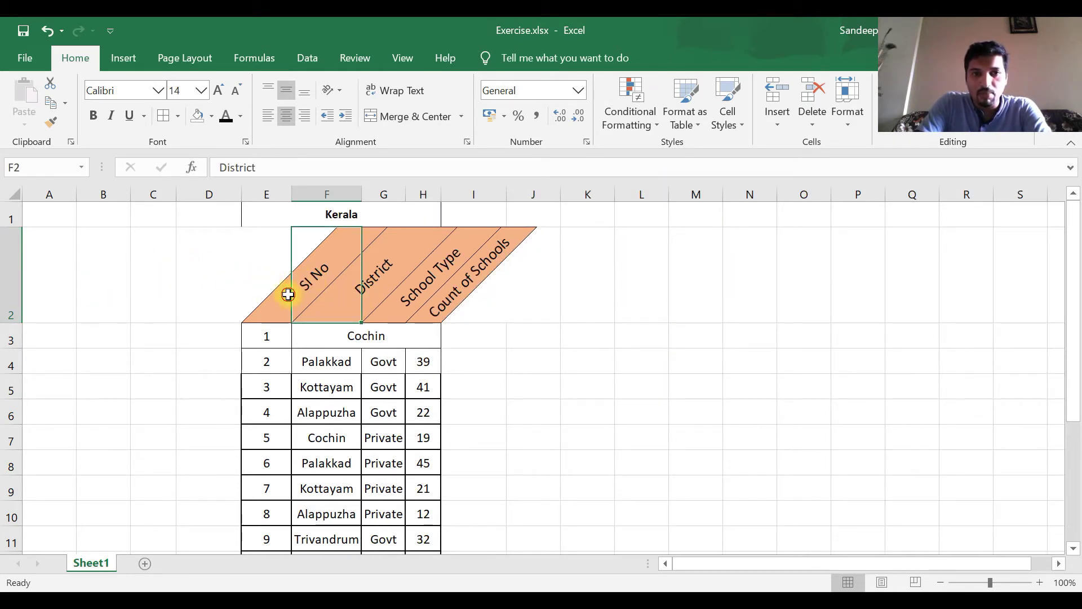
{"action": "left_click_drag", "start_coordinate": [285, 285], "coordinate": [477, 294]}
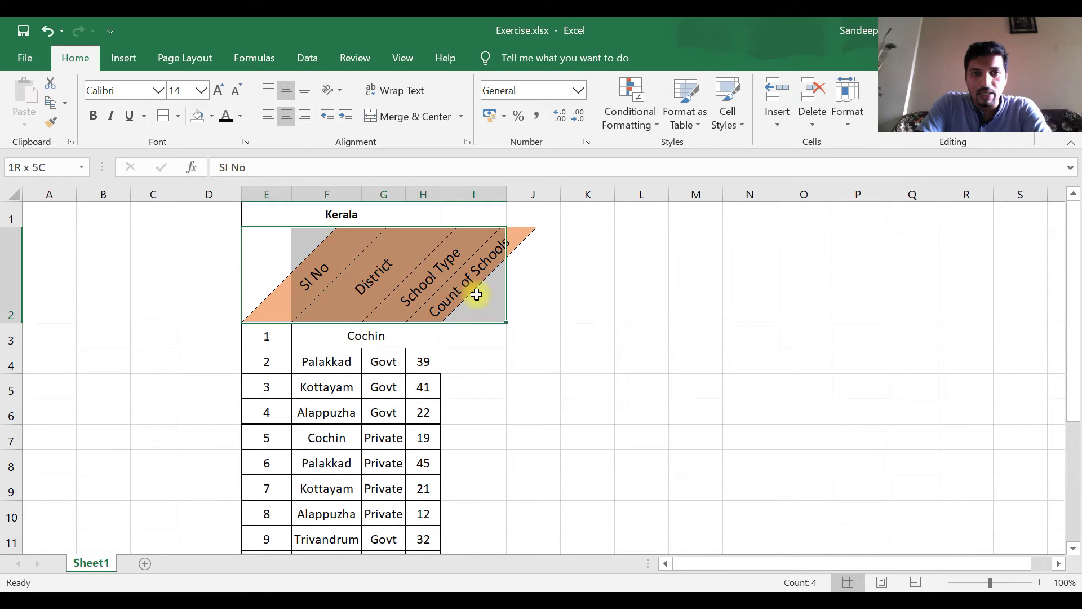
{"action": "left_click", "coordinate": [340, 91]}
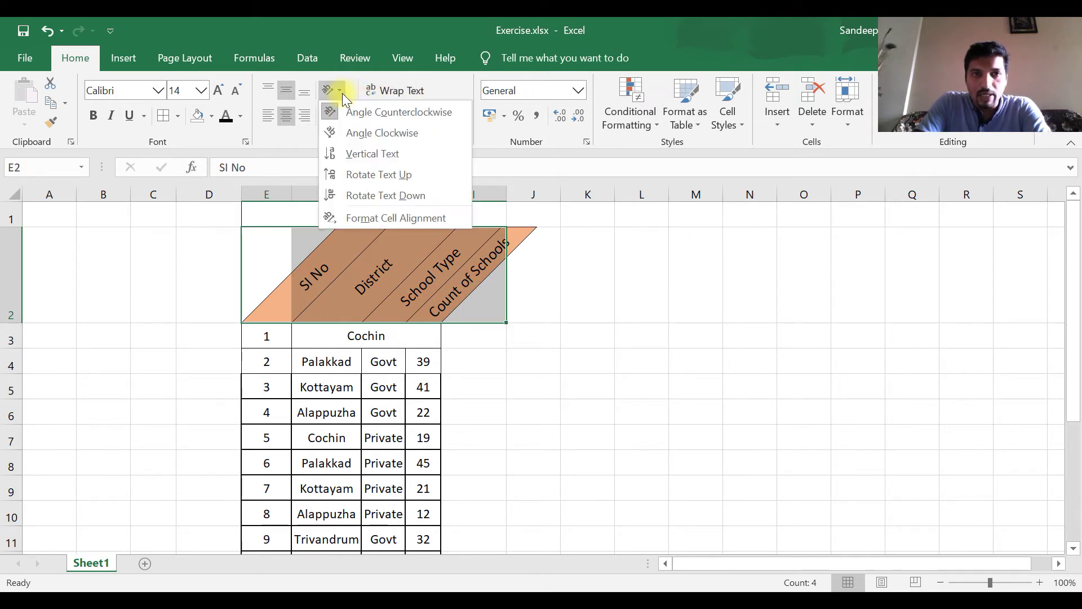
{"action": "left_click", "coordinate": [381, 135]}
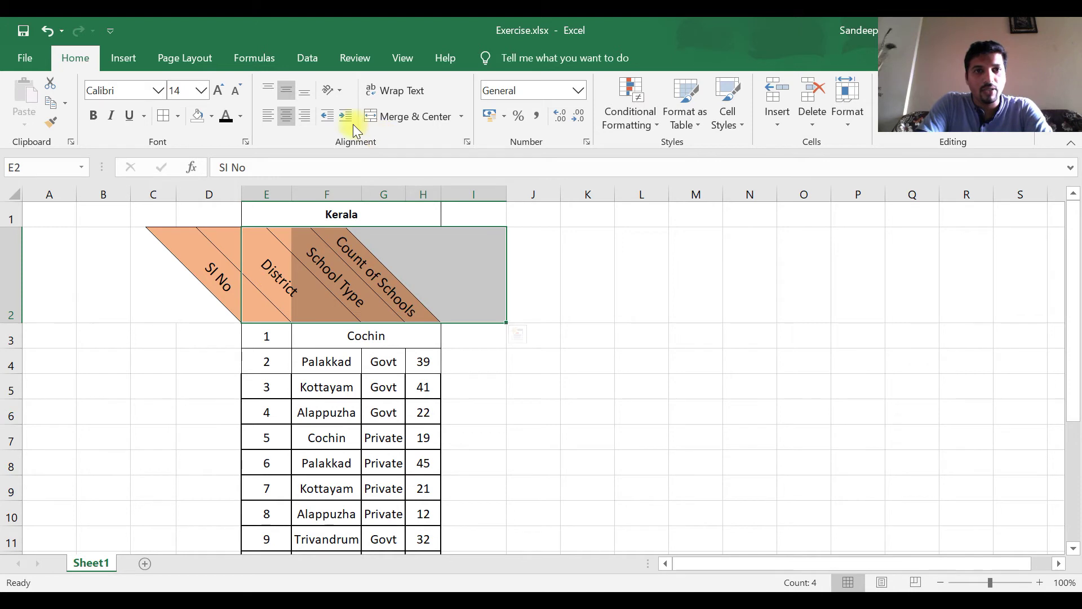
{"action": "left_click", "coordinate": [337, 94]}
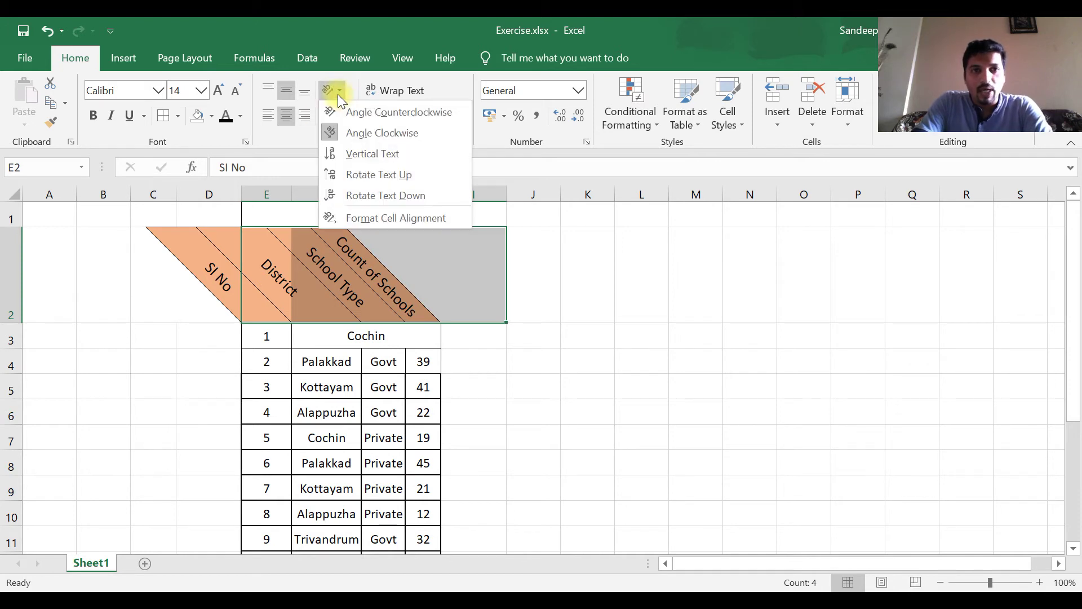
- Set the row 2 headers to vertical stacked text
{"action": "left_click", "coordinate": [389, 151]}
{"action": "scroll", "coordinate": [466, 321], "scroll_direction": "down", "scroll_amount": 2}
{"action": "scroll", "coordinate": [466, 320], "scroll_direction": "up", "scroll_amount": 2}
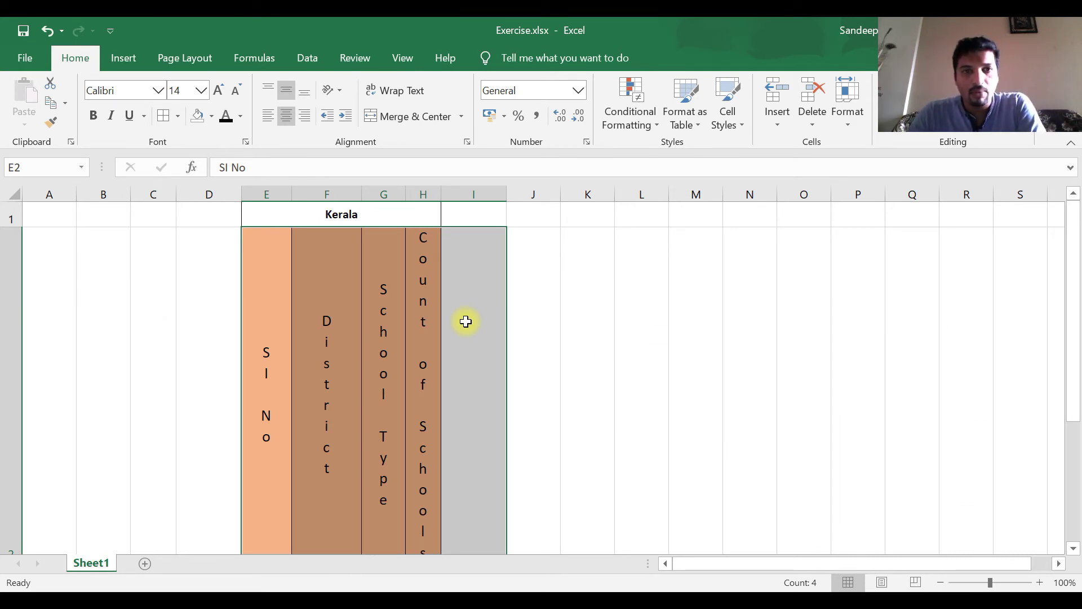
{"action": "scroll", "coordinate": [386, 305], "scroll_direction": "down", "scroll_amount": 2}
{"action": "scroll", "coordinate": [392, 311], "scroll_direction": "up", "scroll_amount": 2}
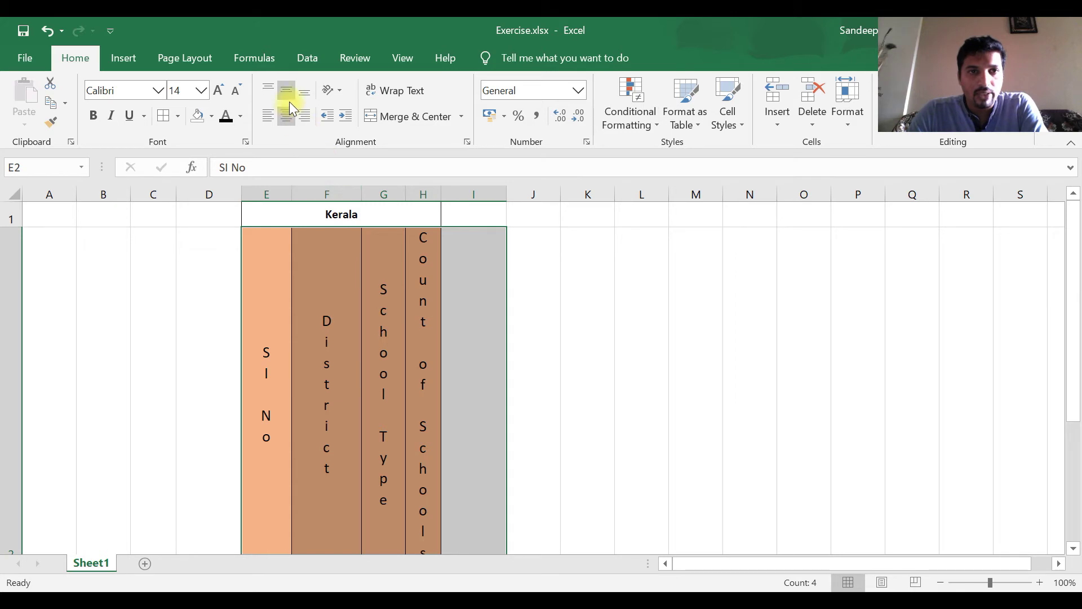
- Rotate the headers to read downward, then open Format Cell Alignment
{"action": "left_click", "coordinate": [341, 91]}
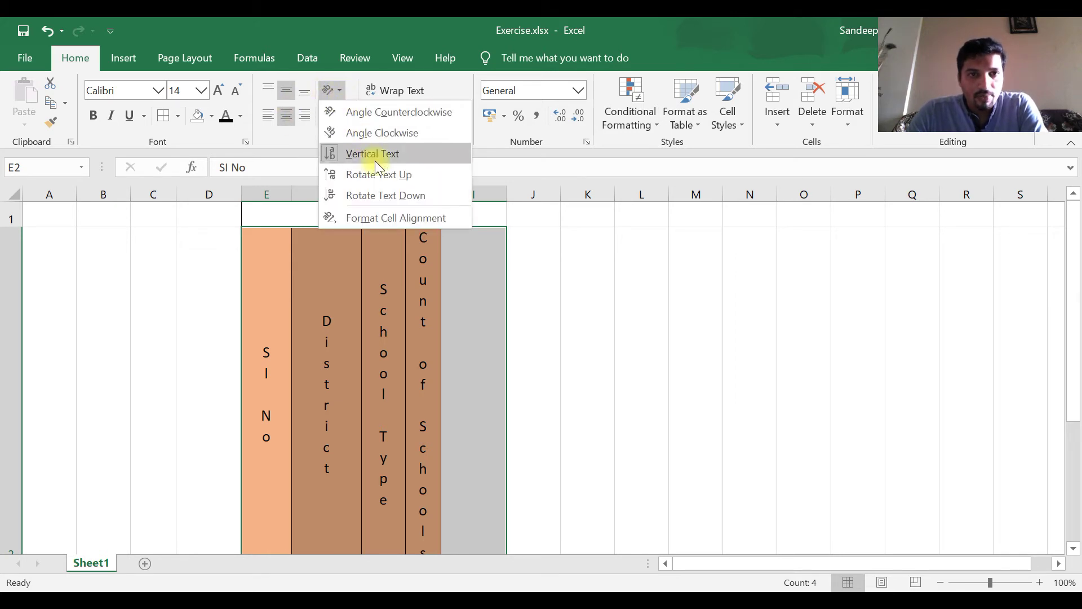
{"action": "left_click", "coordinate": [409, 202]}
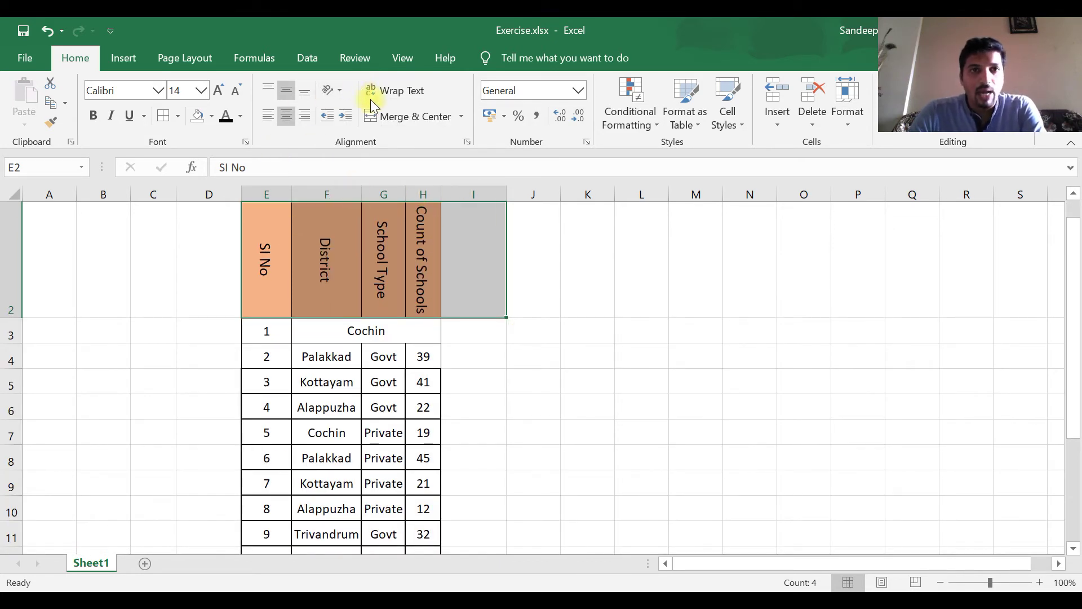
{"action": "left_click", "coordinate": [344, 87]}
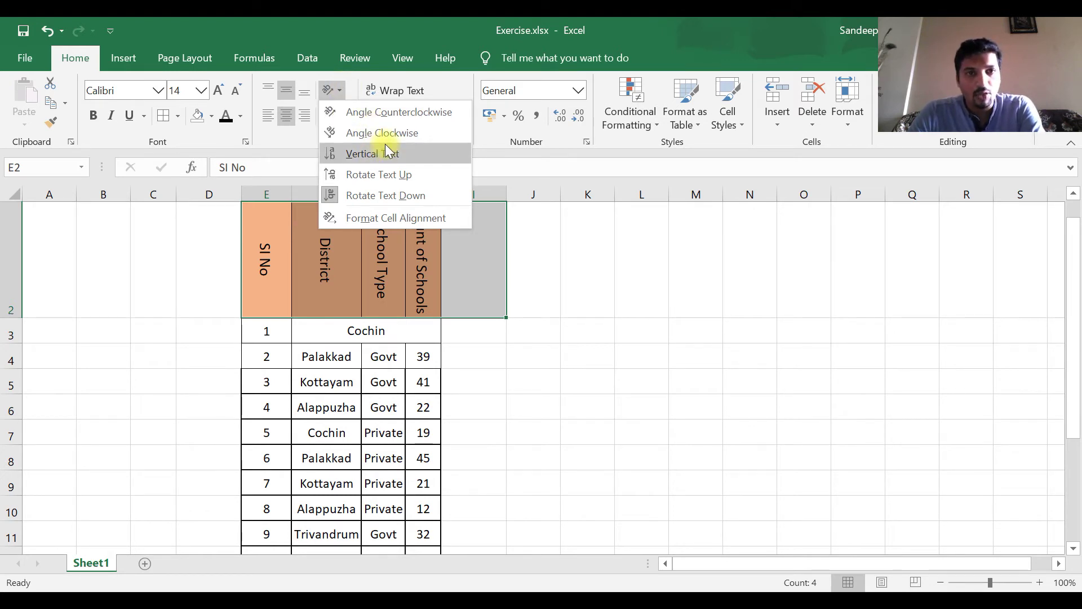
{"action": "left_click", "coordinate": [397, 221]}
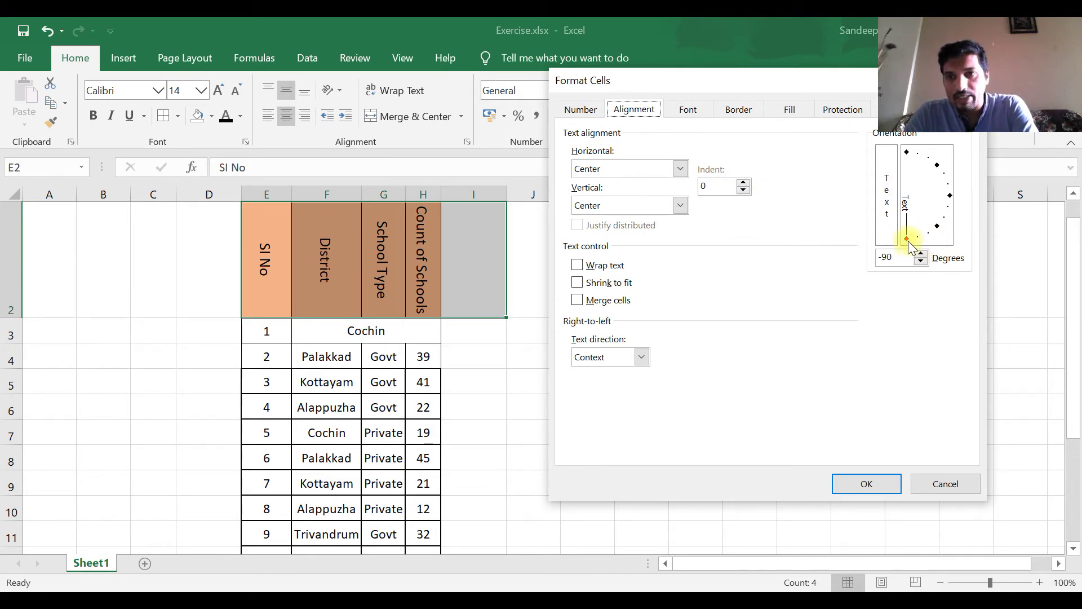
- Set header orientation to 0 degrees in Format Cells and autofit column G
{"action": "left_click_drag", "start_coordinate": [908, 241], "coordinate": [951, 194]}
{"action": "left_click", "coordinate": [896, 257]}
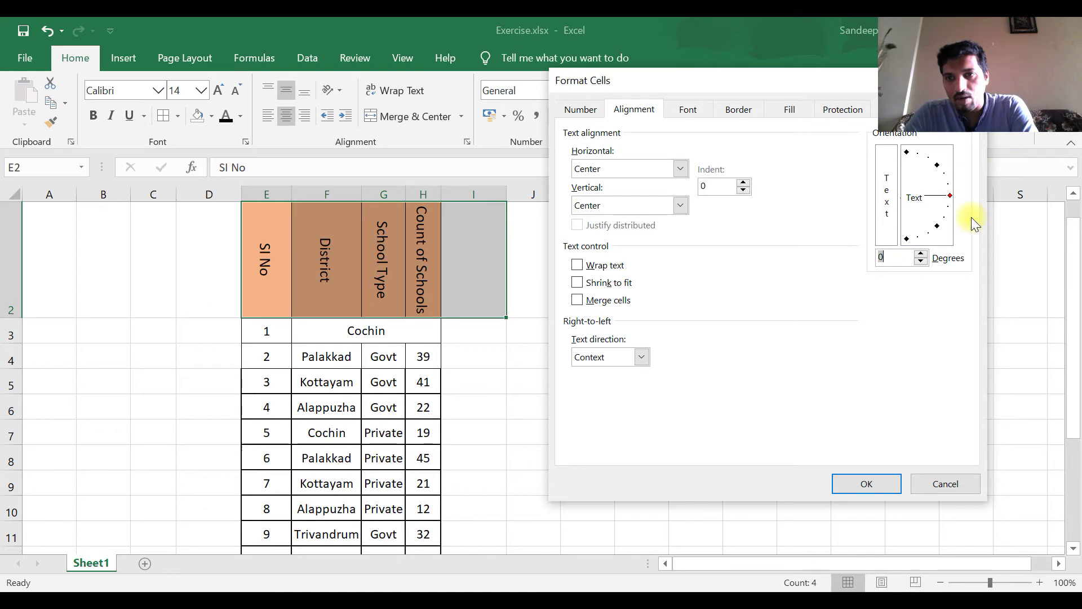
{"action": "left_click", "coordinate": [863, 482]}
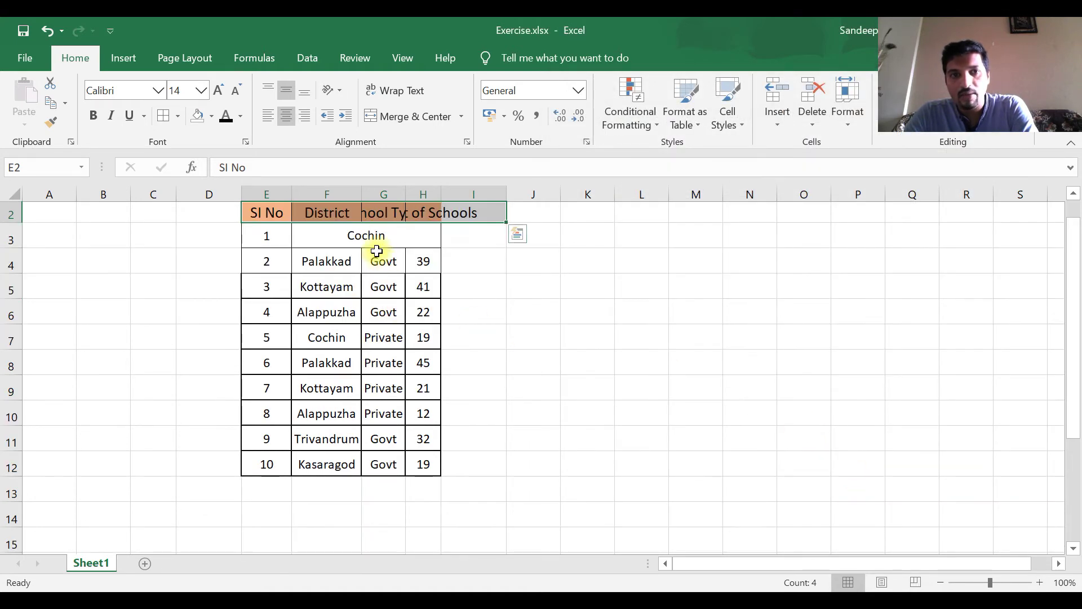
{"action": "double_click", "coordinate": [405, 194]}
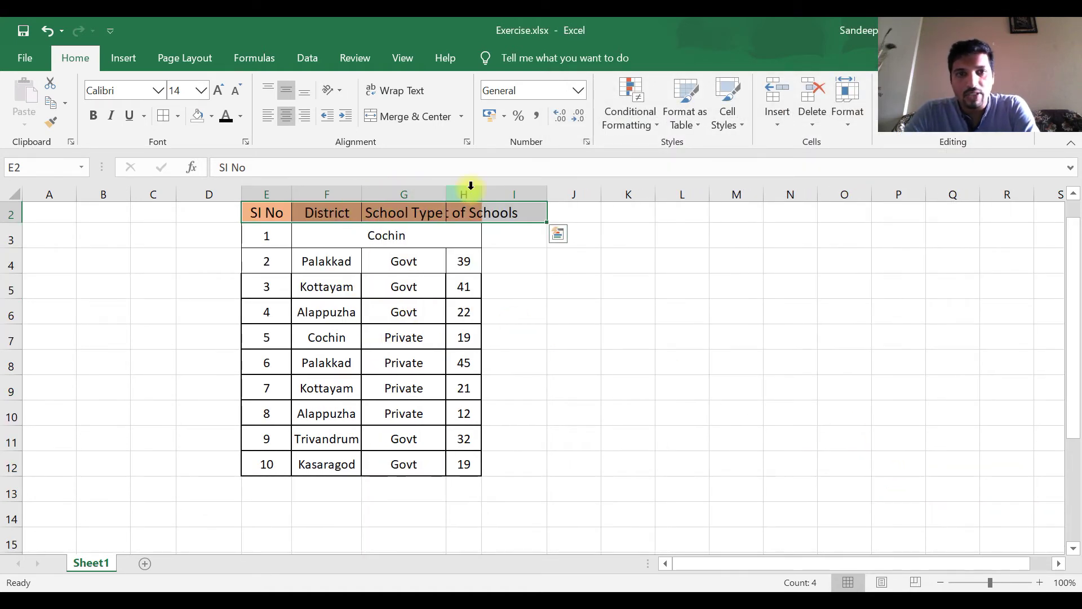
- Autofit column H for Count of Schools; try a 45° header tilt, then undo it
{"action": "double_click", "coordinate": [482, 192]}
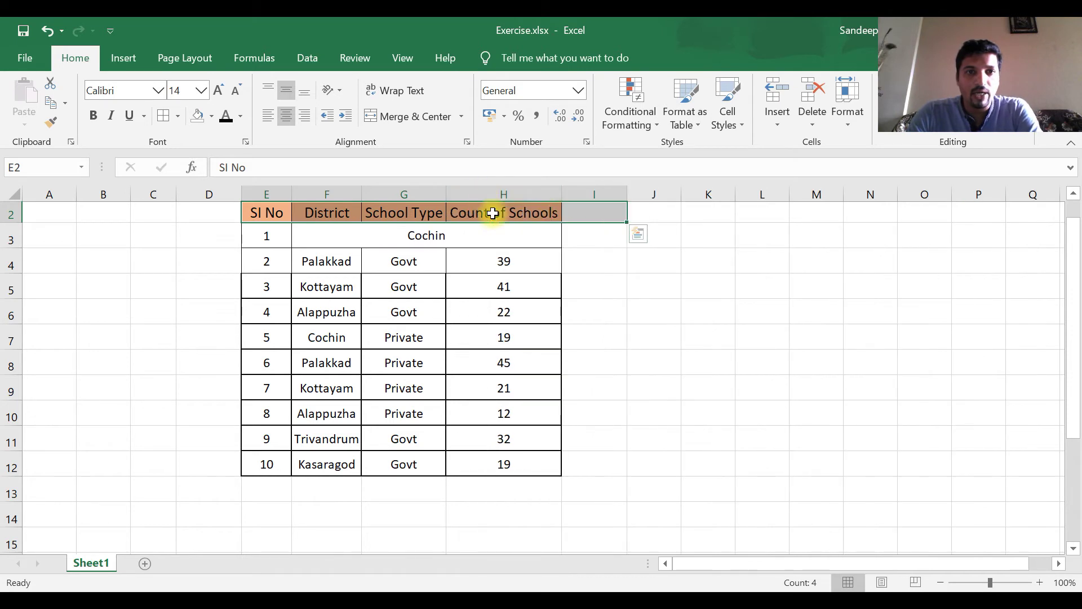
{"action": "left_click_drag", "start_coordinate": [273, 211], "coordinate": [526, 212]}
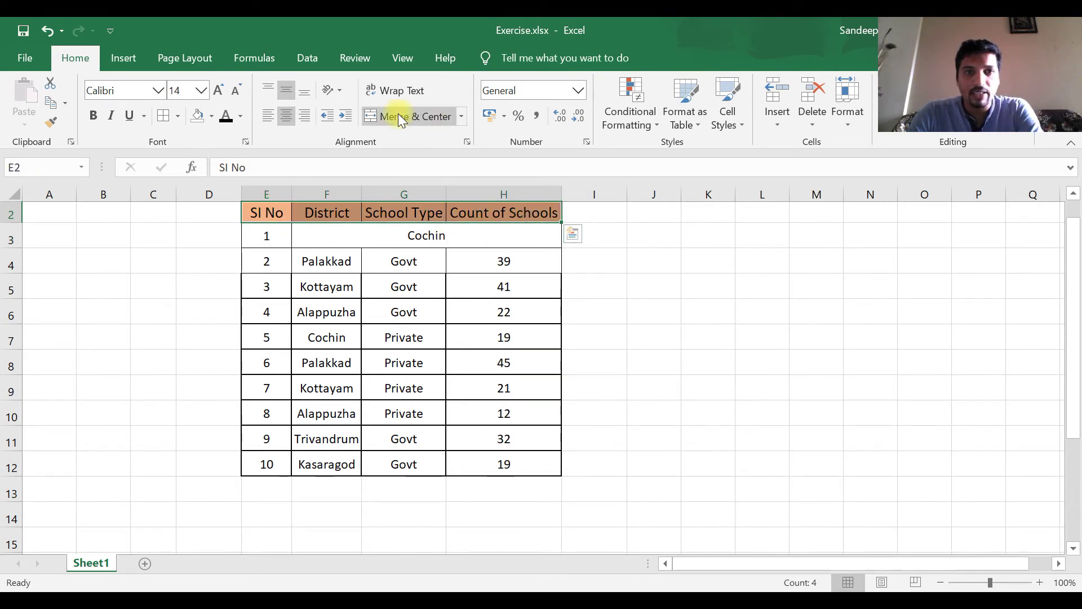
{"action": "left_click", "coordinate": [339, 90]}
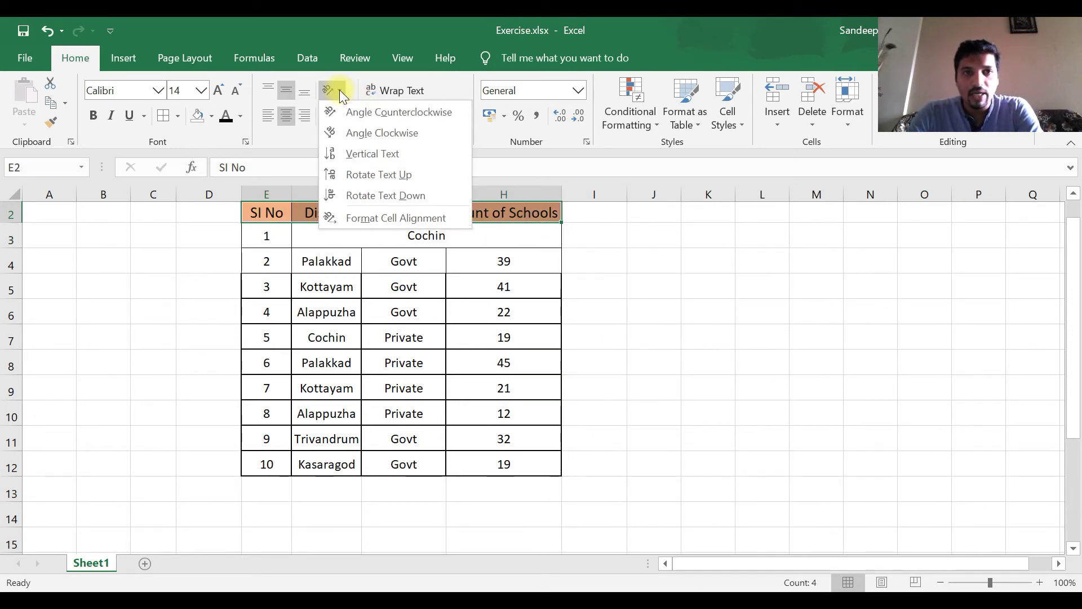
{"action": "left_click", "coordinate": [411, 216]}
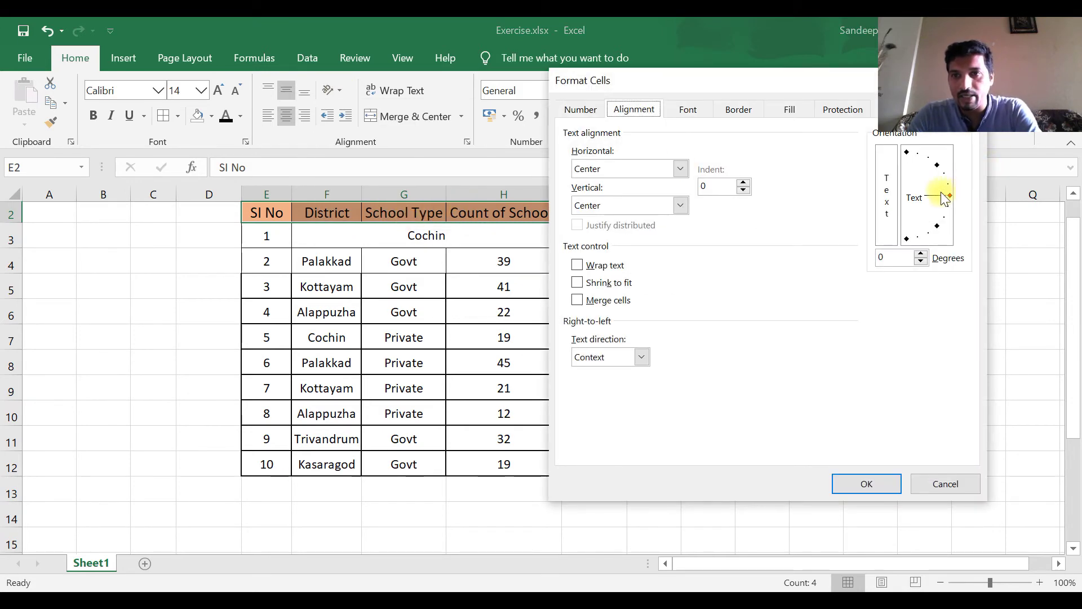
{"action": "left_click_drag", "start_coordinate": [950, 195], "coordinate": [945, 157]}
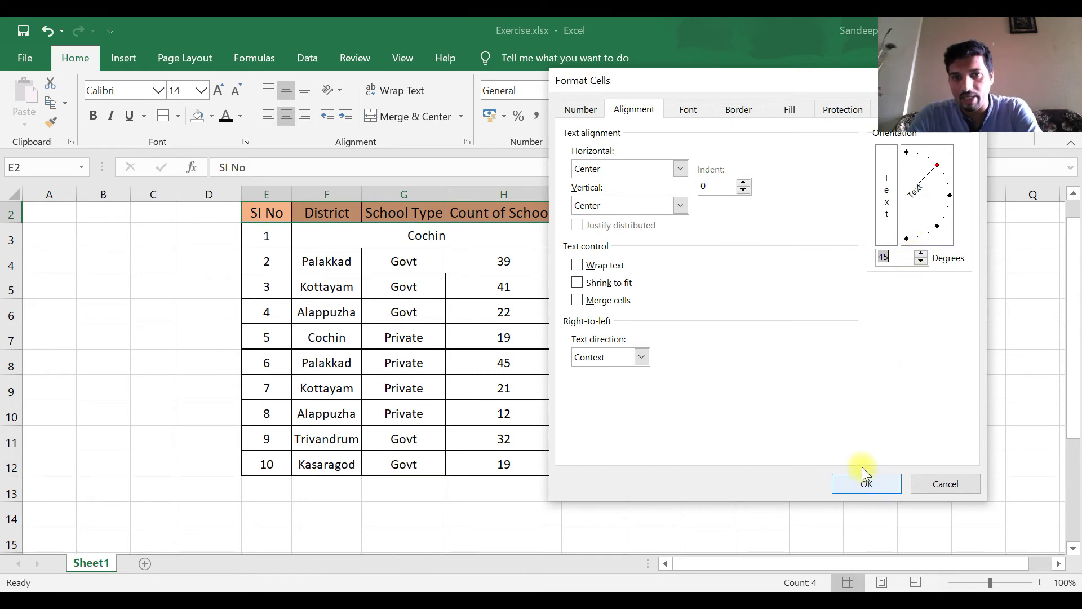
{"action": "left_click", "coordinate": [866, 482]}
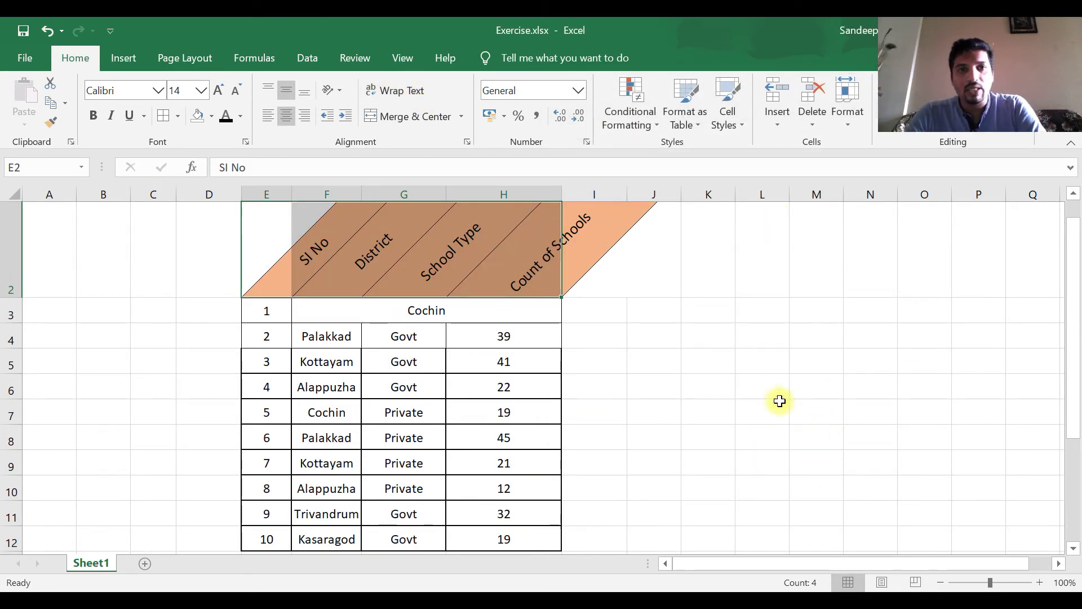
{"action": "key", "text": "ctrl+z"}
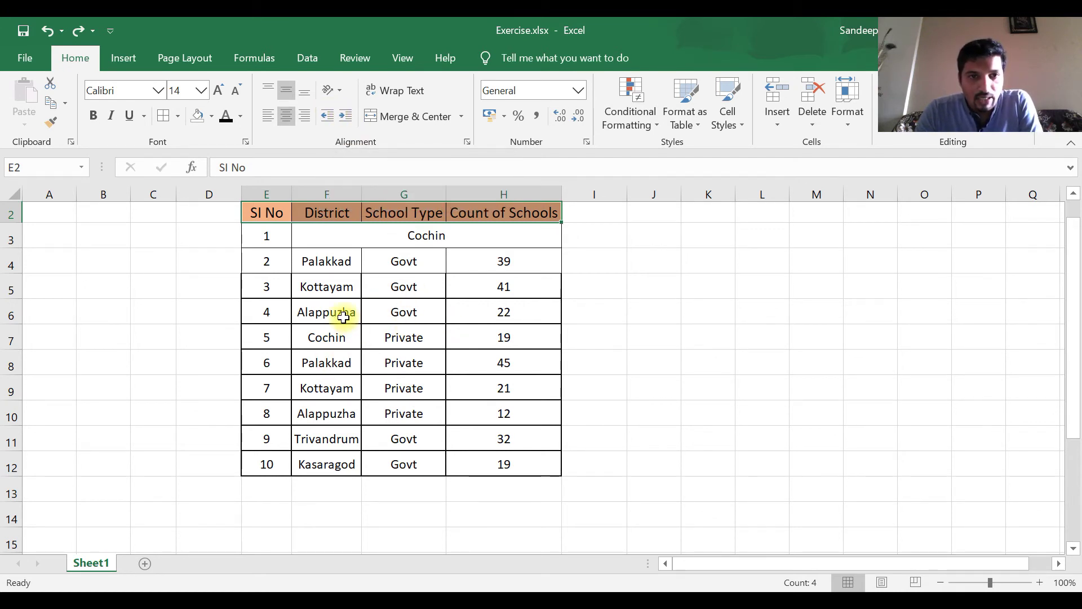
{"action": "left_click", "coordinate": [400, 314]}
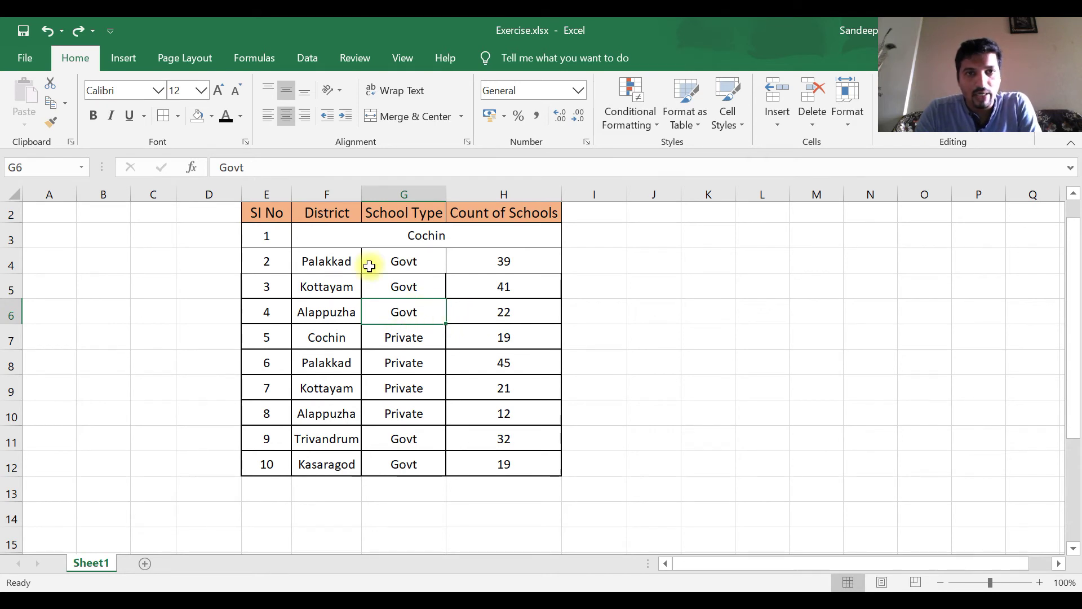
{"action": "left_click", "coordinate": [344, 115]}
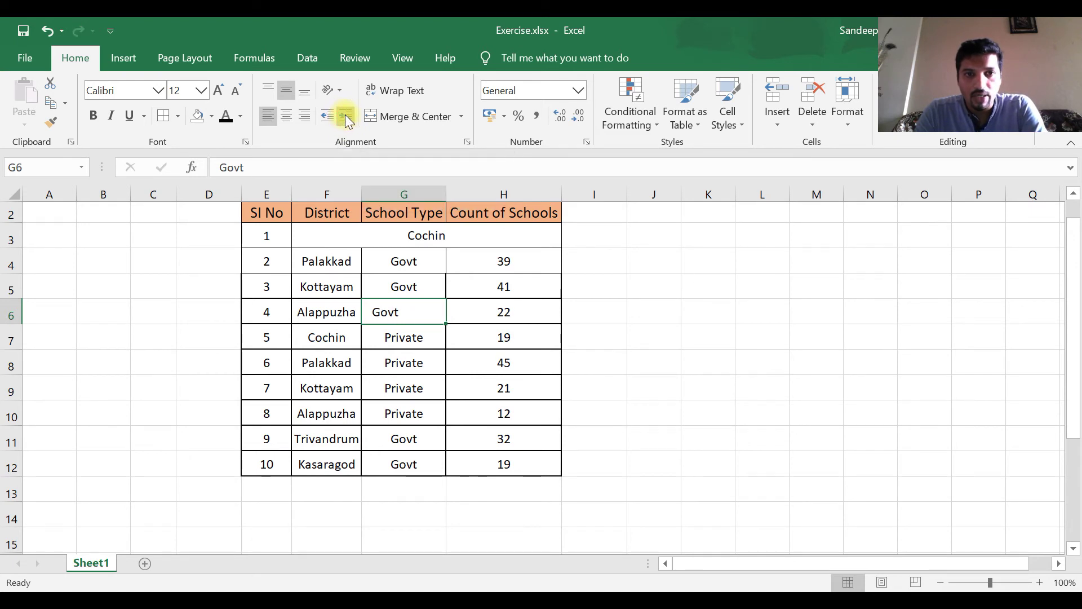
{"action": "left_click", "coordinate": [347, 118]}
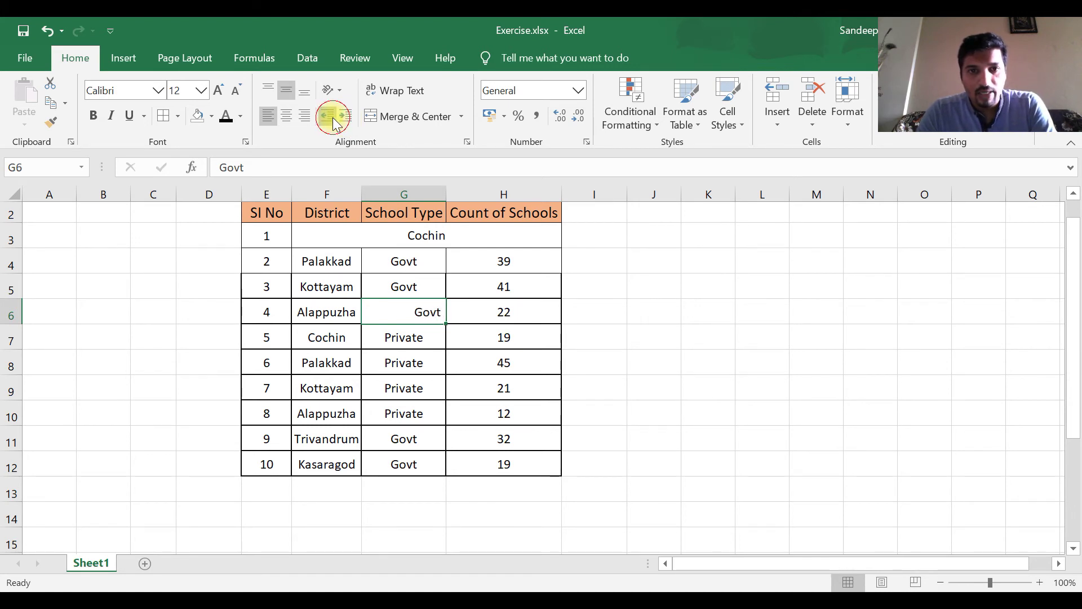
{"action": "left_click", "coordinate": [332, 119]}
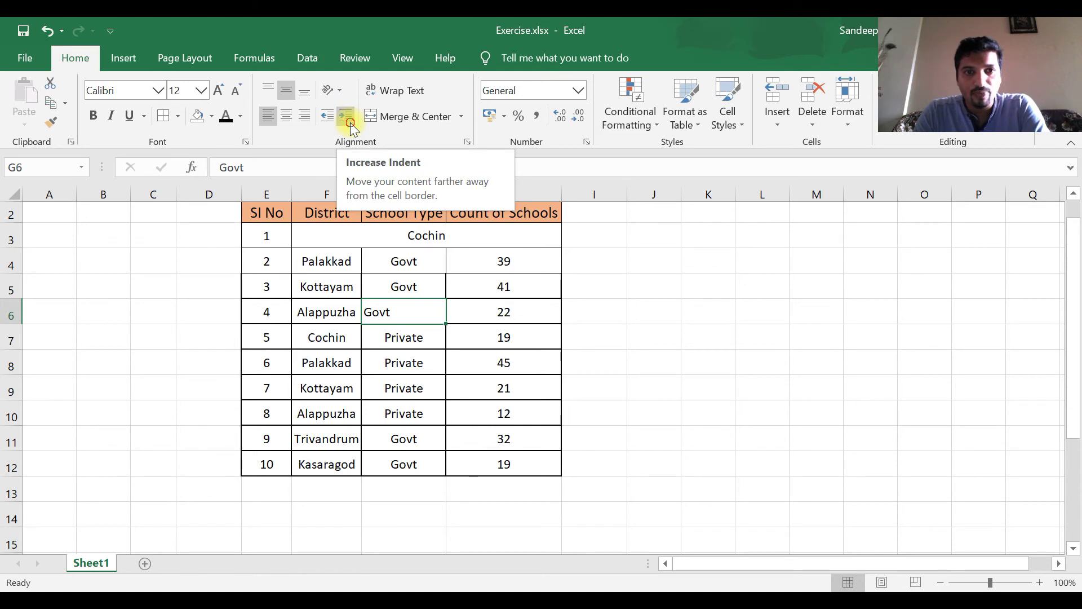
{"action": "left_click", "coordinate": [350, 123]}
{"action": "left_click", "coordinate": [345, 117]}
{"action": "left_click", "coordinate": [345, 116]}
{"action": "left_click", "coordinate": [345, 117]}
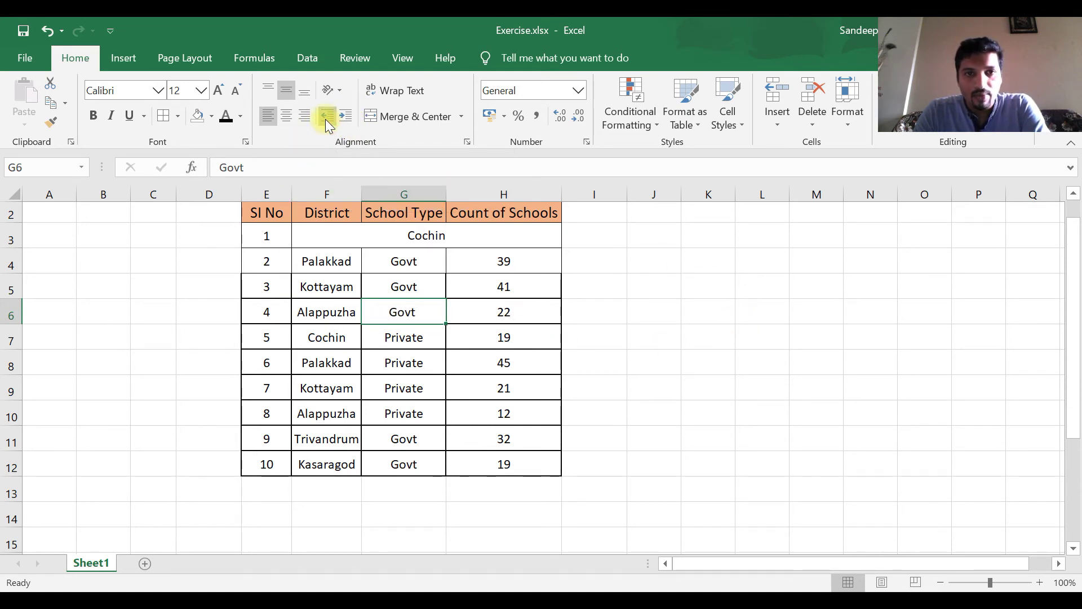
{"action": "left_click", "coordinate": [599, 309]}
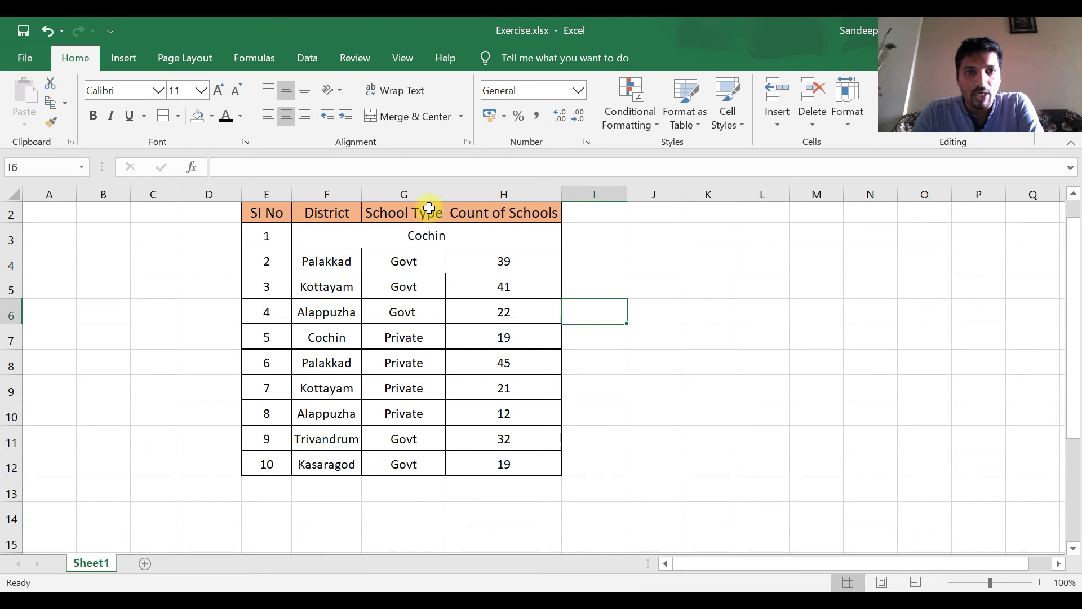
- Apply Wrap Text to the Count of Schools header in H2 and narrow column H
{"action": "left_click", "coordinate": [521, 217]}
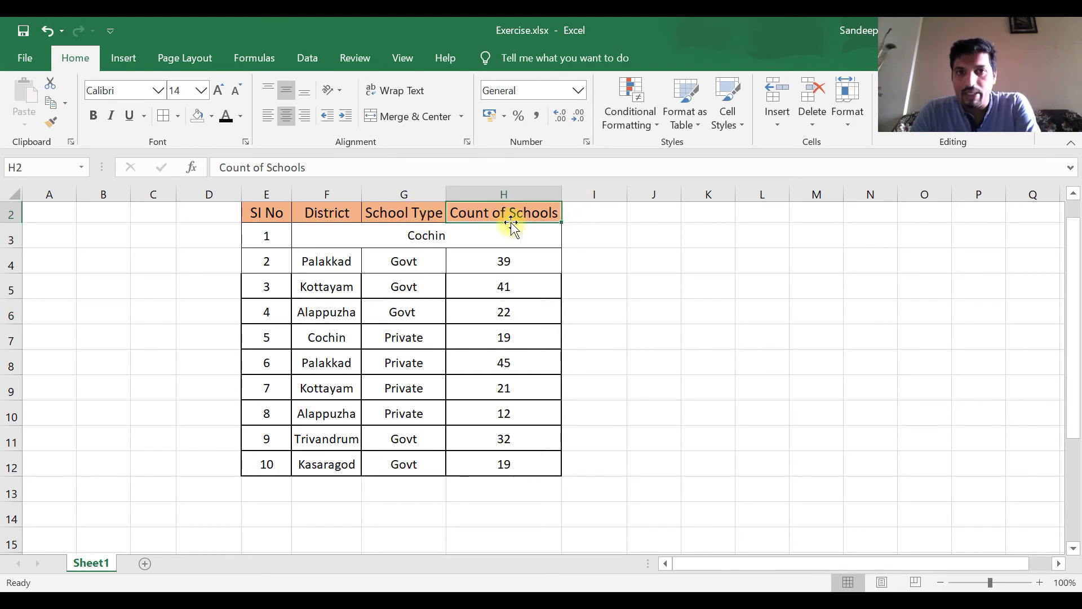
{"action": "left_click", "coordinate": [503, 194]}
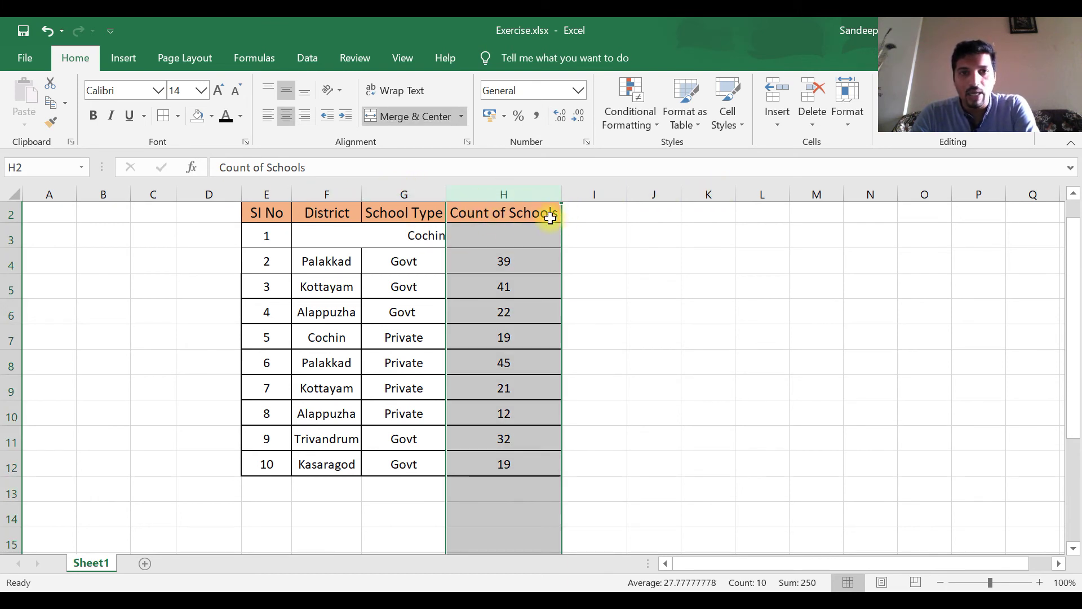
{"action": "left_click", "coordinate": [550, 218]}
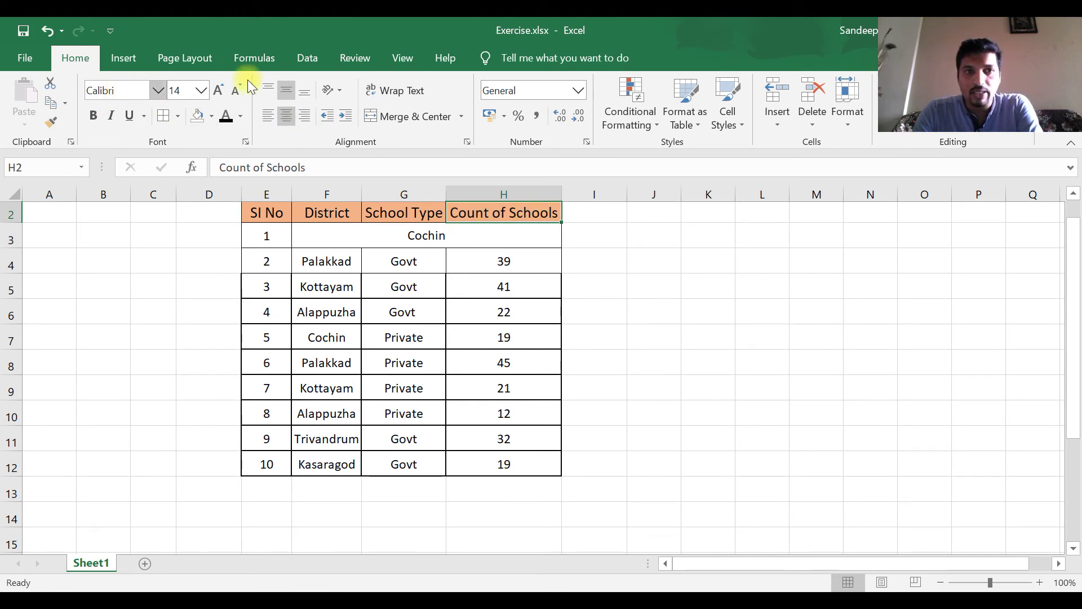
{"action": "left_click", "coordinate": [400, 91]}
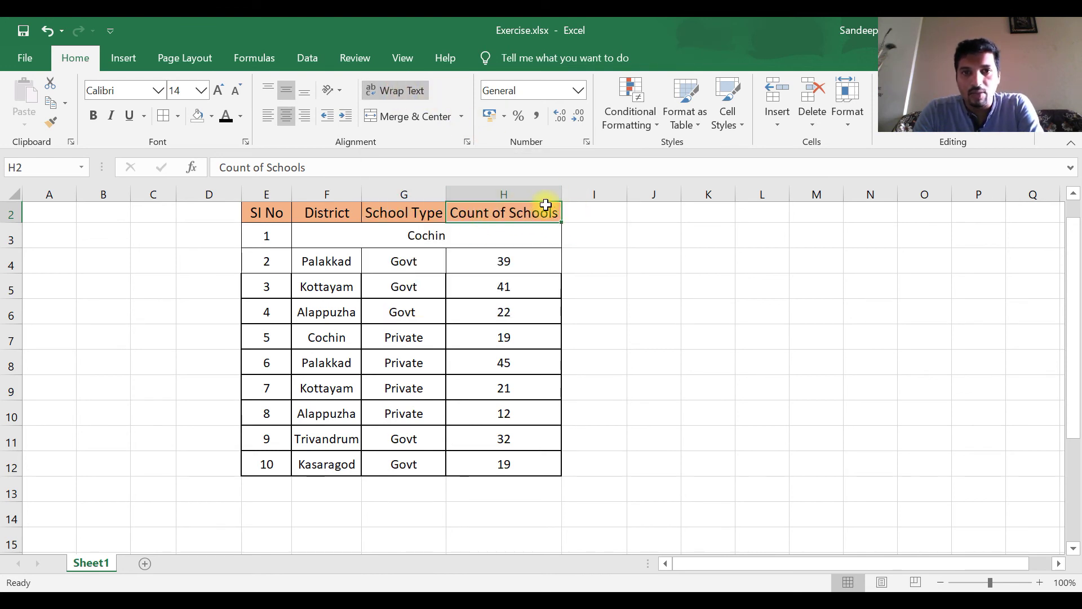
{"action": "left_click_drag", "start_coordinate": [562, 194], "coordinate": [516, 192]}
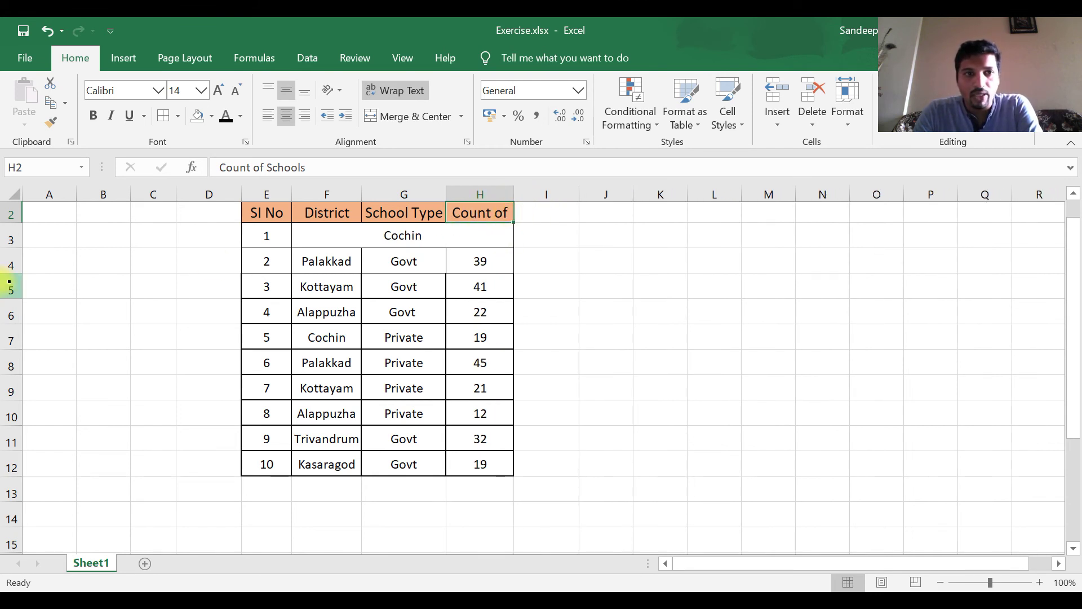
- Autofit row 2's height and narrow column G
{"action": "double_click", "coordinate": [13, 223]}
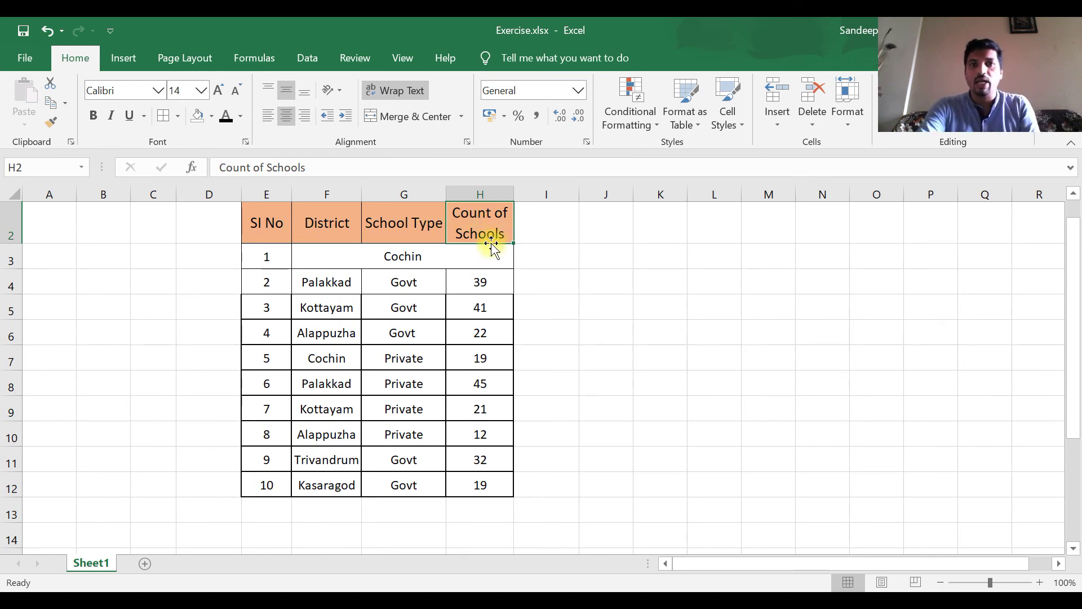
{"action": "left_click", "coordinate": [433, 216]}
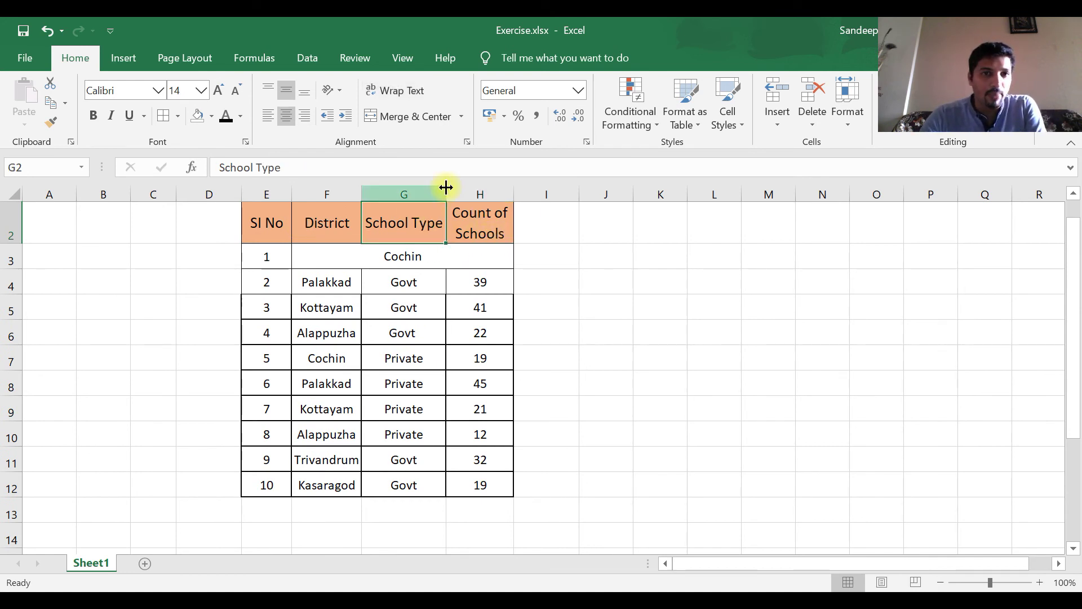
{"action": "left_click_drag", "start_coordinate": [445, 188], "coordinate": [415, 192]}
{"action": "left_click", "coordinate": [398, 189]}
{"action": "left_click", "coordinate": [505, 235]}
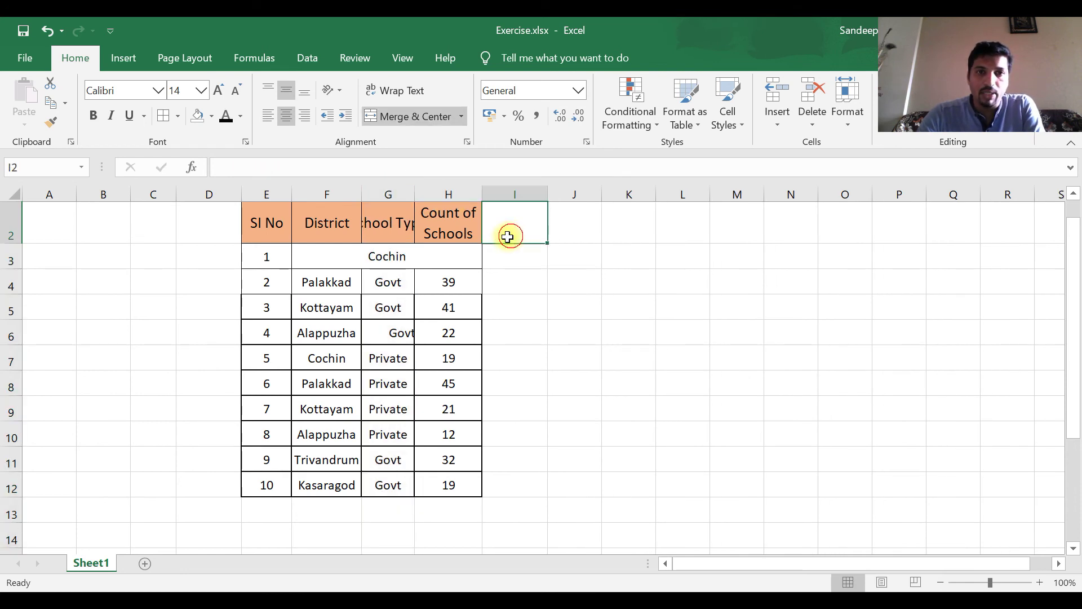
{"action": "double_click", "coordinate": [414, 191]}
{"action": "left_click_drag", "start_coordinate": [445, 192], "coordinate": [419, 192]}
- Wrap the School Type header in G2 and narrow column H slightly
{"action": "left_click", "coordinate": [398, 231]}
{"action": "left_click", "coordinate": [404, 91]}
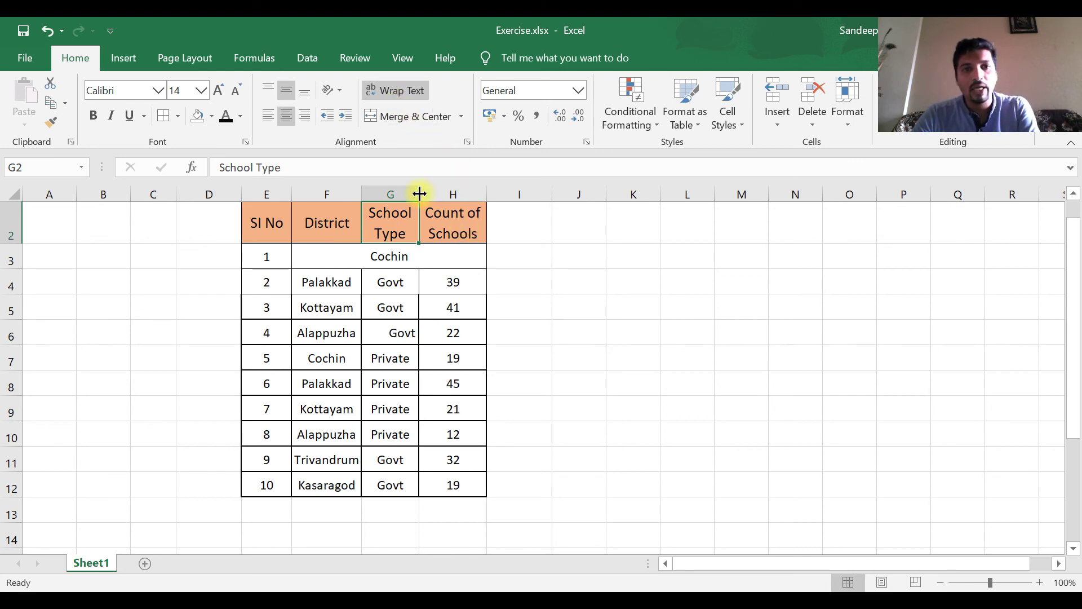
{"action": "left_click_drag", "start_coordinate": [483, 193], "coordinate": [478, 193]}
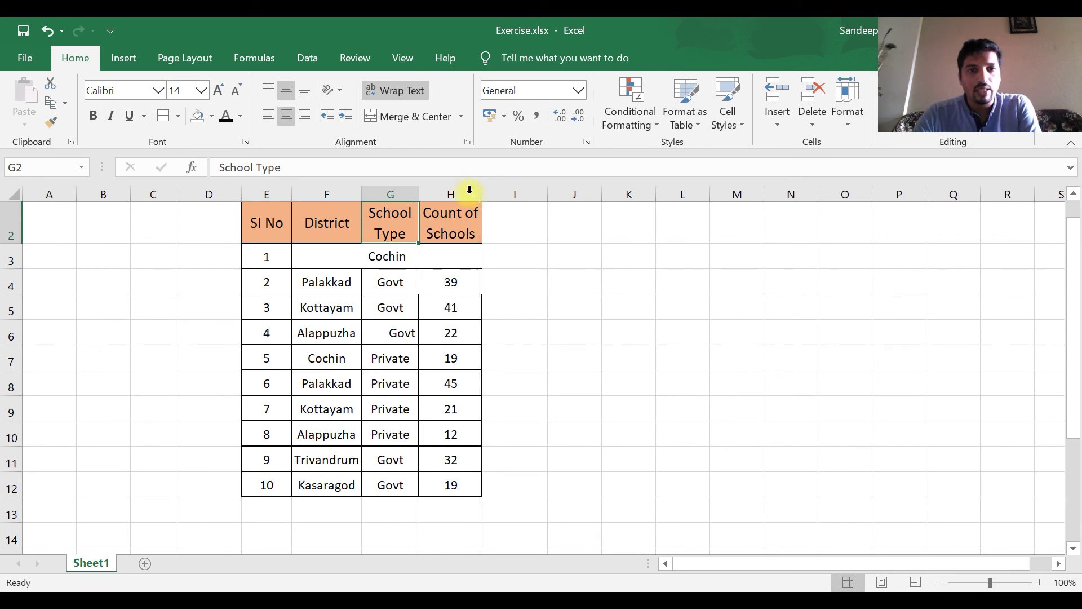